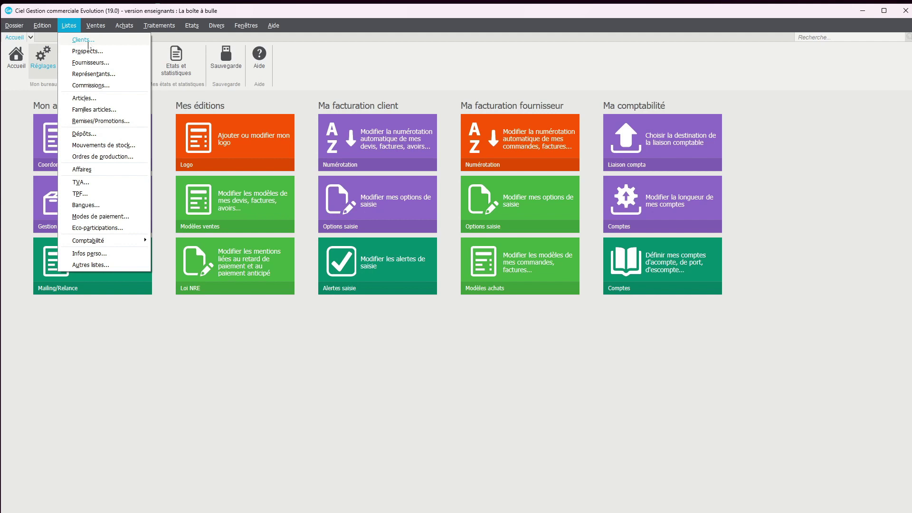
# Step: Open the client list and create a new client record, which gets code 003
pyautogui.click(88, 42)
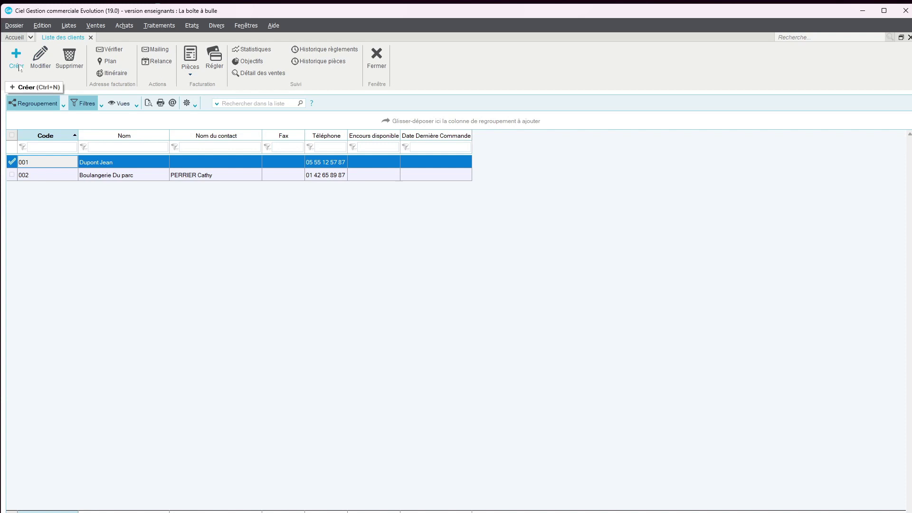
pyautogui.click(19, 69)
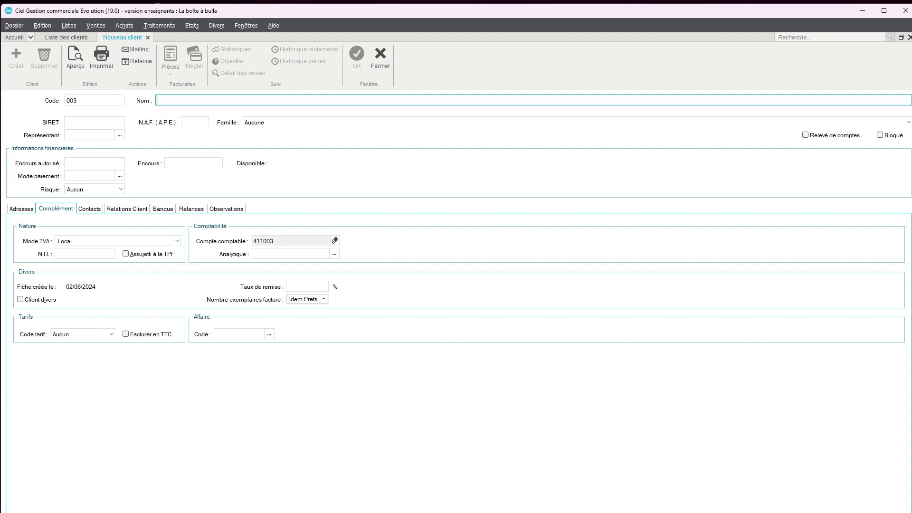
# Step: Enter name 'Boulangerie Le Brie', SIRET 123456789 and NAF 4690Z, leaving family unset
pyautogui.click(81, 100)
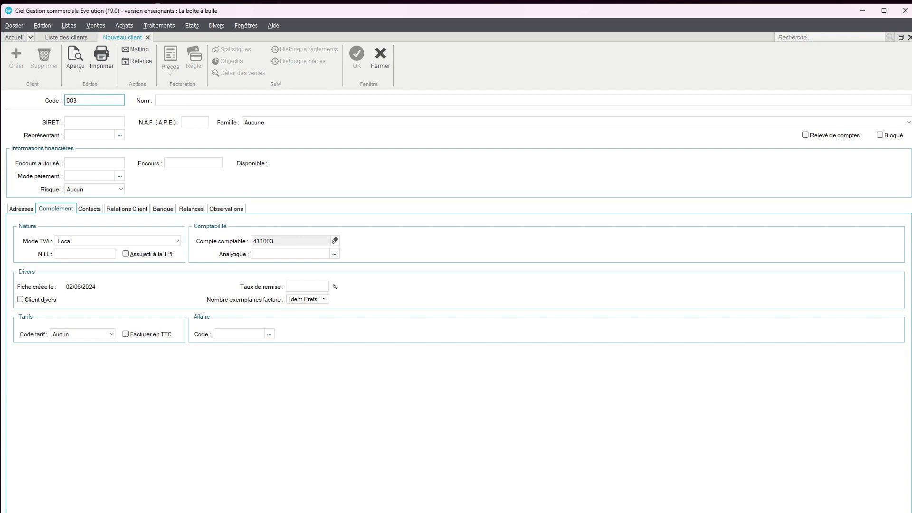
pyautogui.click(159, 100)
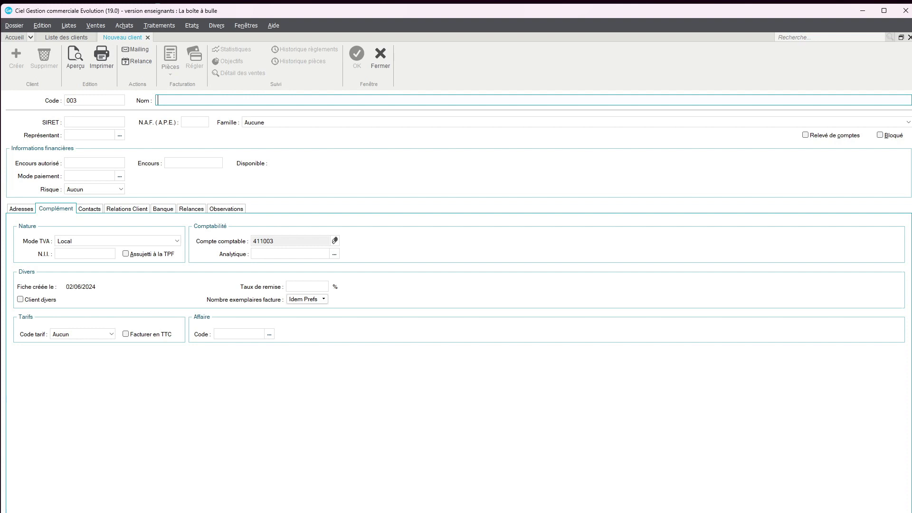
pyautogui.write('Boou')
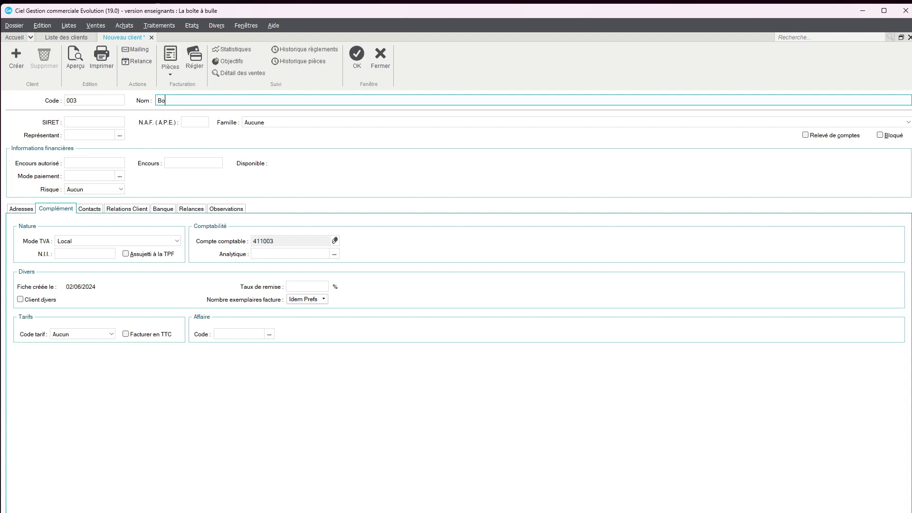
pyautogui.press('BackSpace')
pyautogui.write('ulangerie Le Brie')
pyautogui.press('Tab')
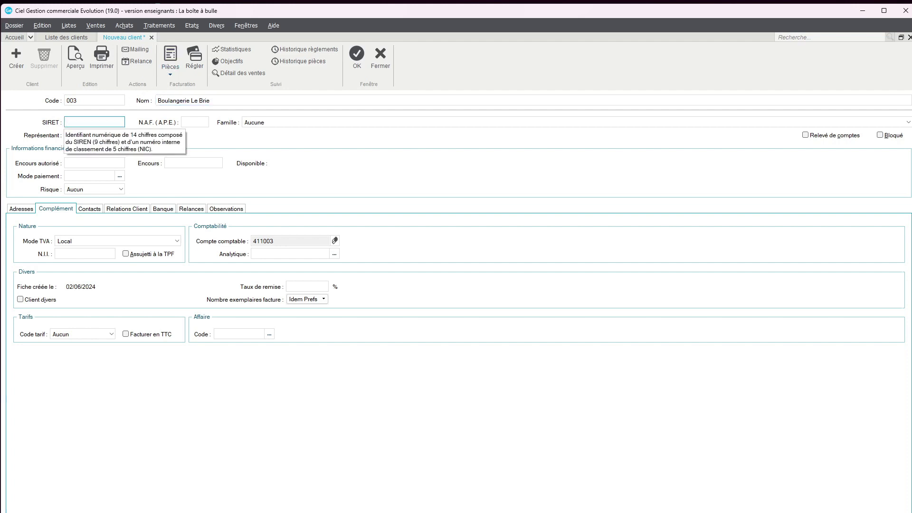
pyautogui.write('123456789')
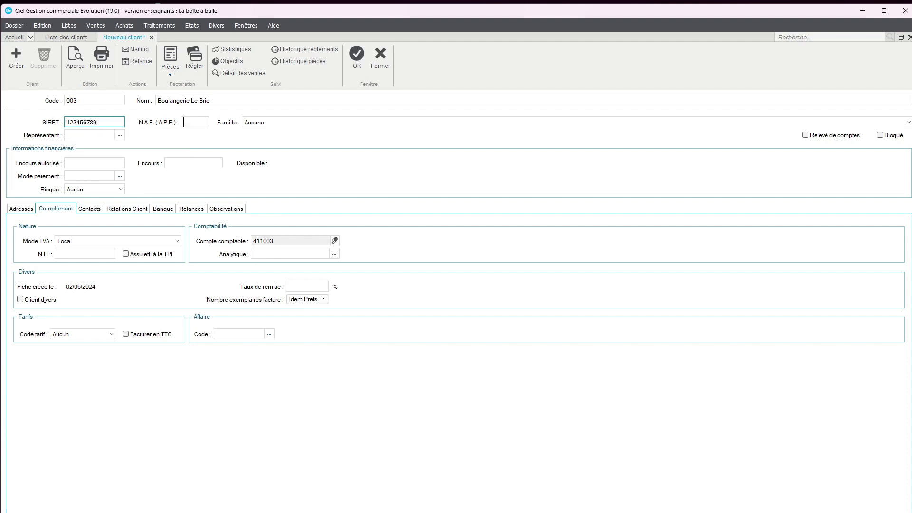
pyautogui.press('Tab')
pyautogui.write('4690Z')
pyautogui.click(283, 123)
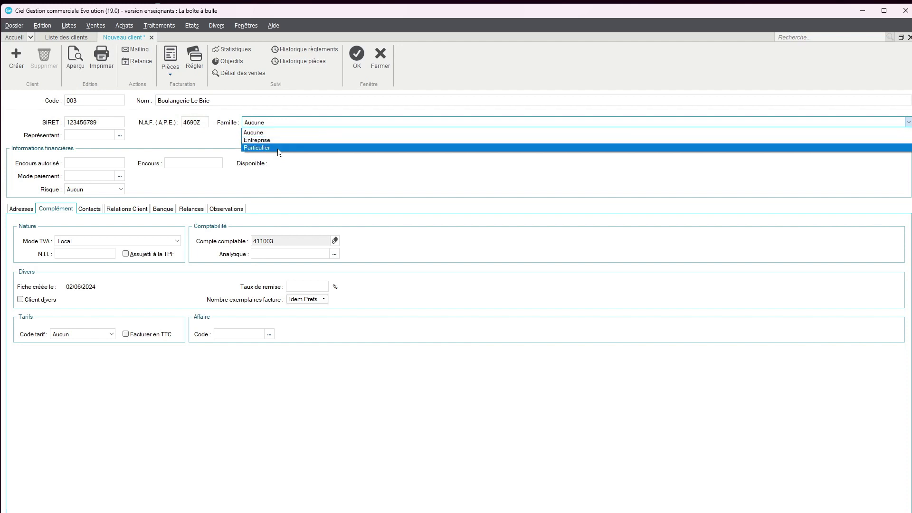
pyautogui.click(341, 173)
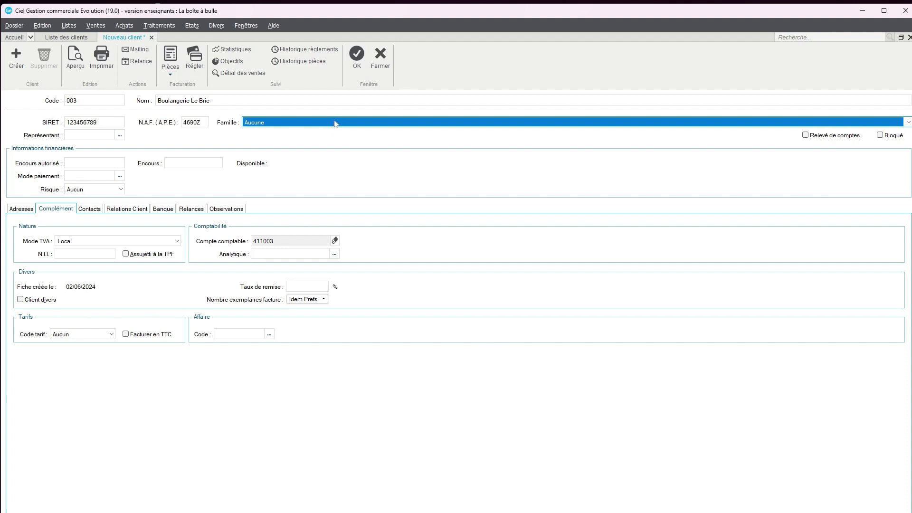
# Step: Create the client family 'Boulangerie industrielle' from the Famille field and assign it
pyautogui.rightClick(335, 123)
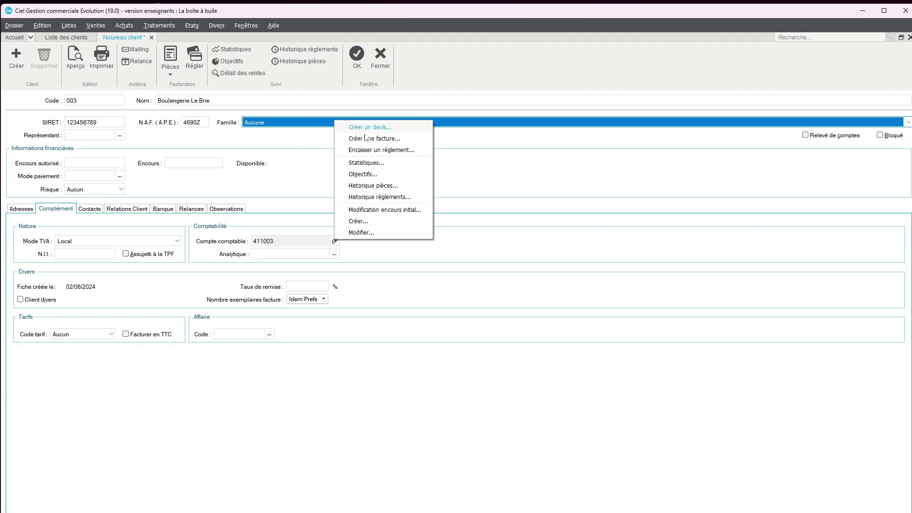
pyautogui.click(359, 221)
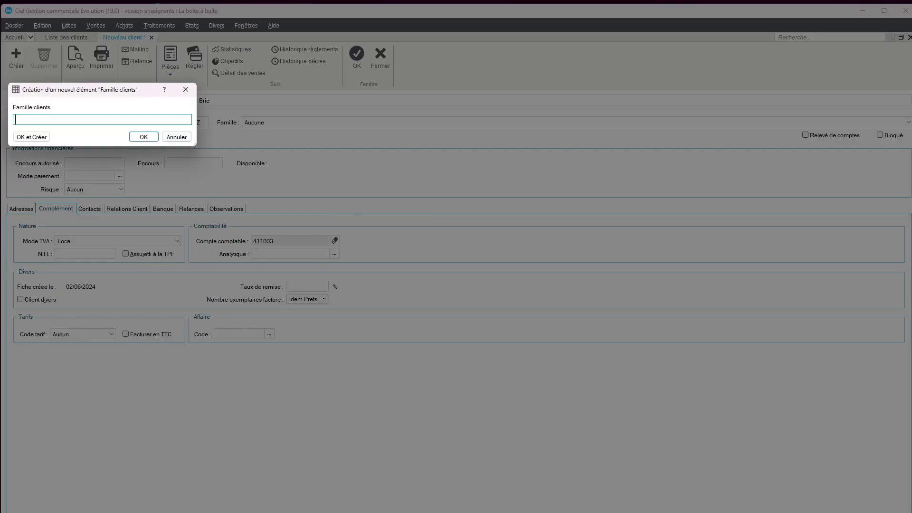
pyautogui.write('Boulangerie industrielle')
pyautogui.click(143, 137)
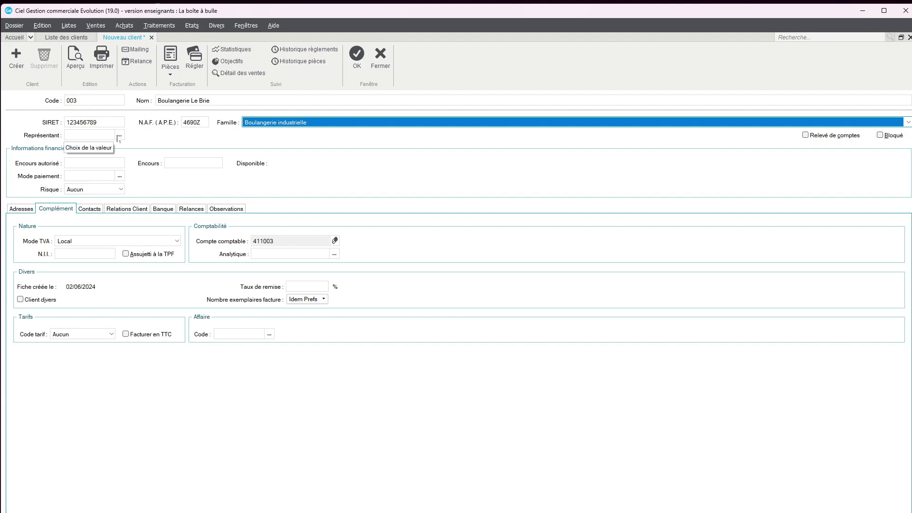
# Step: Pick REP0002 from the representatives list as the client's sales representative
pyautogui.click(120, 136)
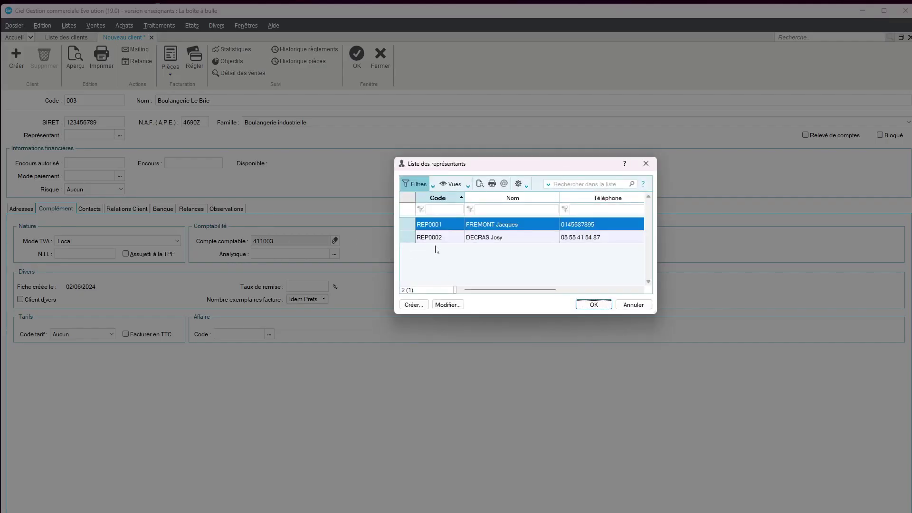
pyautogui.click(480, 238)
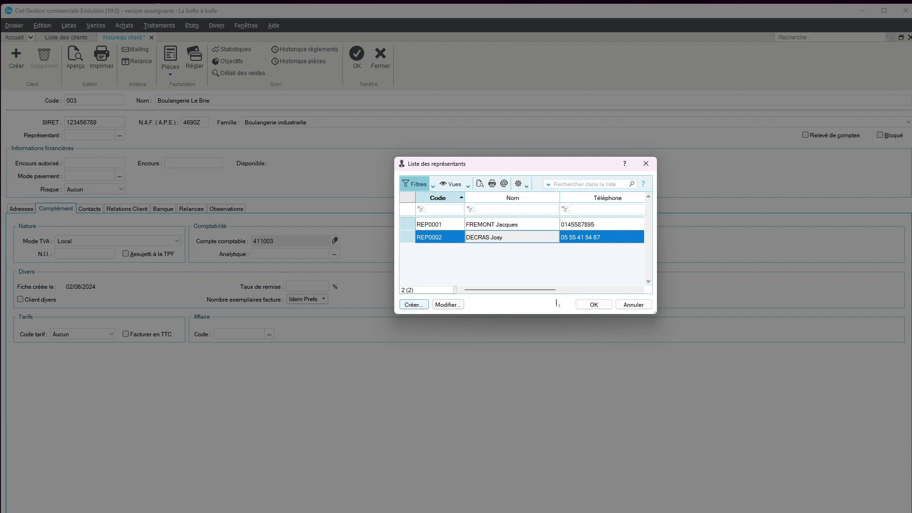
pyautogui.click(593, 304)
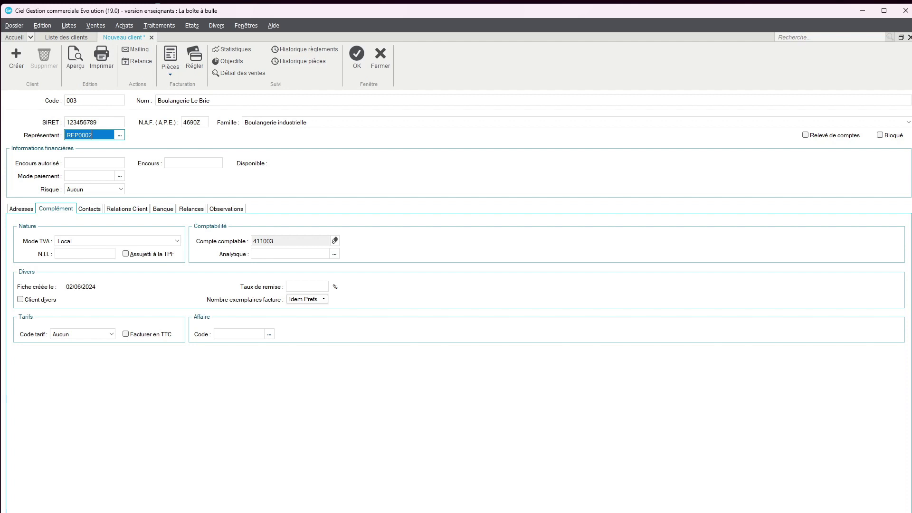
pyautogui.click(120, 177)
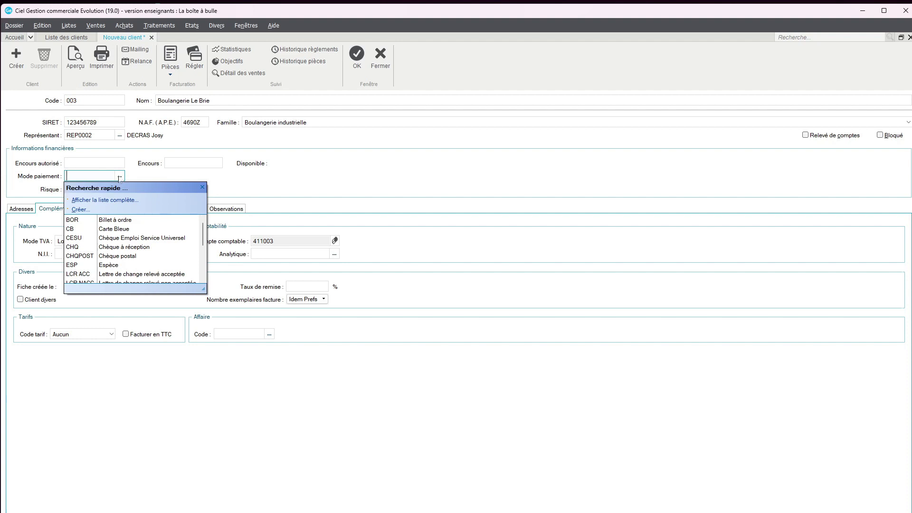
# Step: Open the payment modes list and scroll through all 16 available modes
pyautogui.click(119, 177)
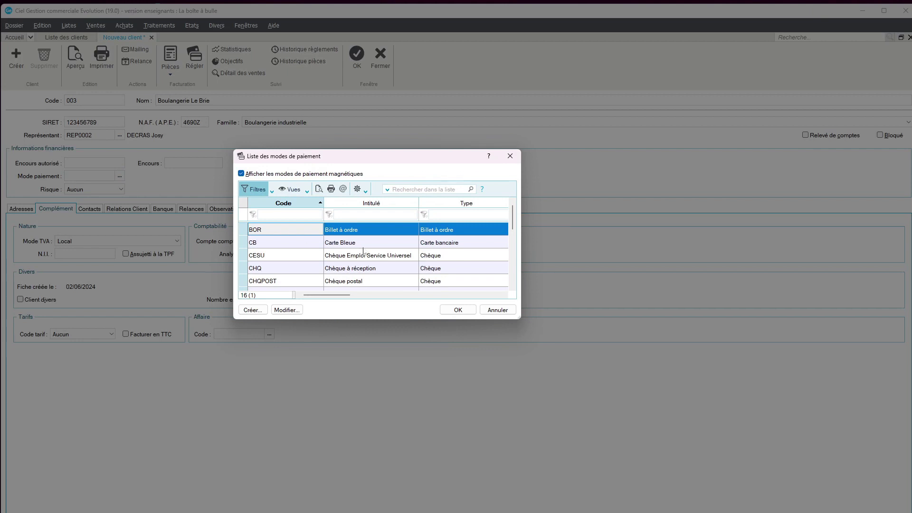
pyautogui.scroll(-1, 370, 251)
pyautogui.scroll(-3, 370, 250)
pyautogui.scroll(4, 370, 251)
pyautogui.scroll(-1, 368, 250)
pyautogui.scroll(-1, 369, 250)
pyautogui.scroll(-1, 369, 250)
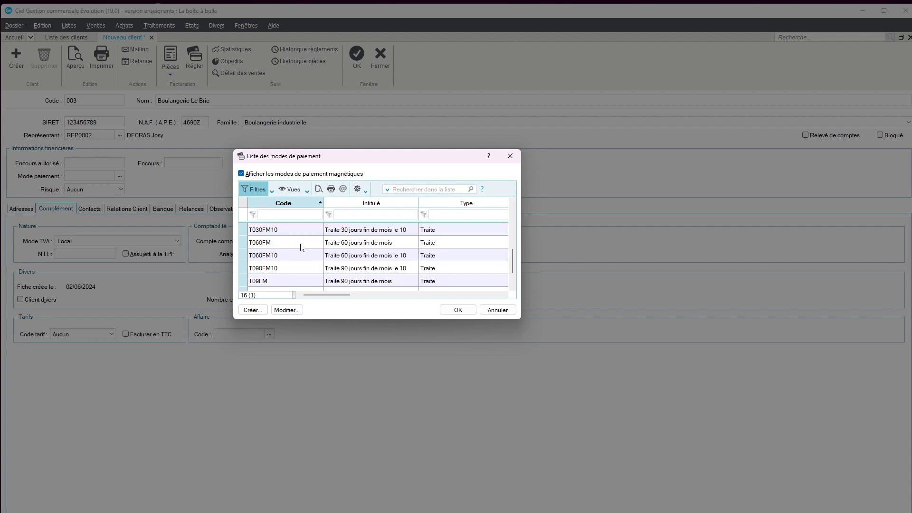
pyautogui.scroll(-1, 300, 247)
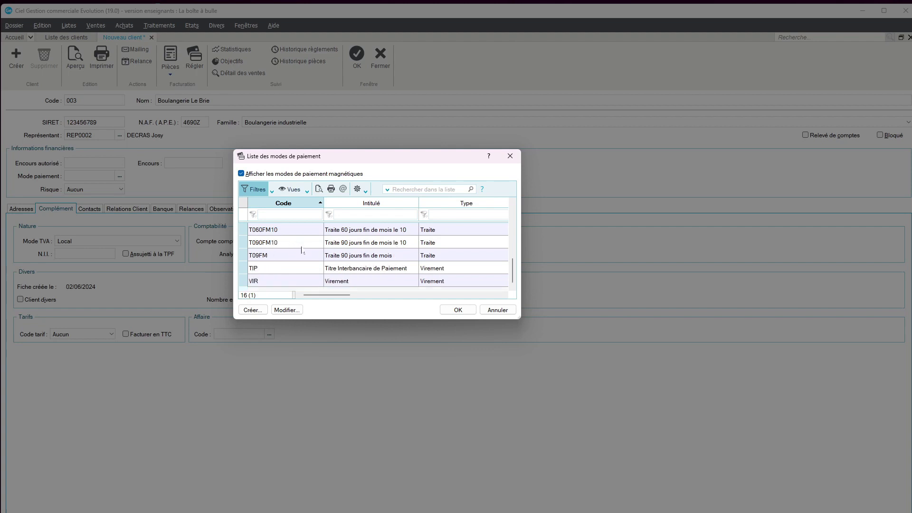
pyautogui.scroll(4, 301, 251)
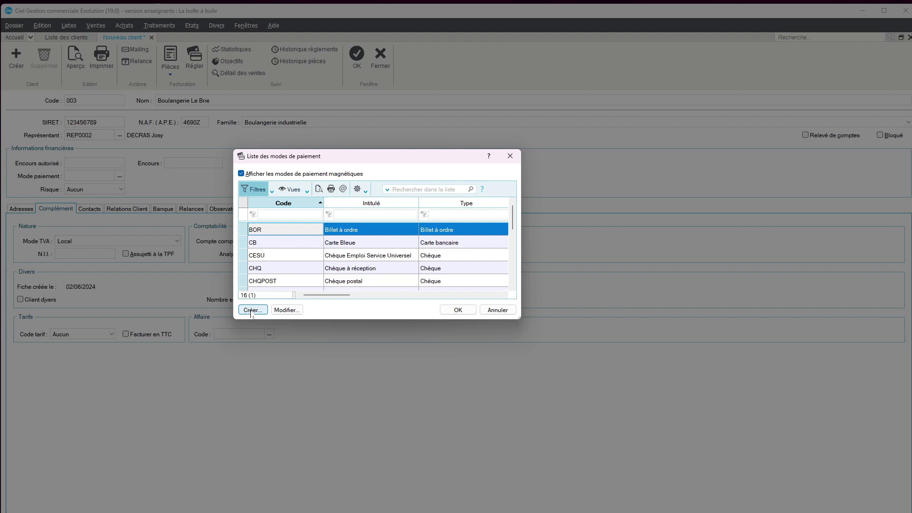
# Step: Create payment mode T030FM labelled 'Traite 30 jours fin de mois' with type Traite
pyautogui.click(251, 312)
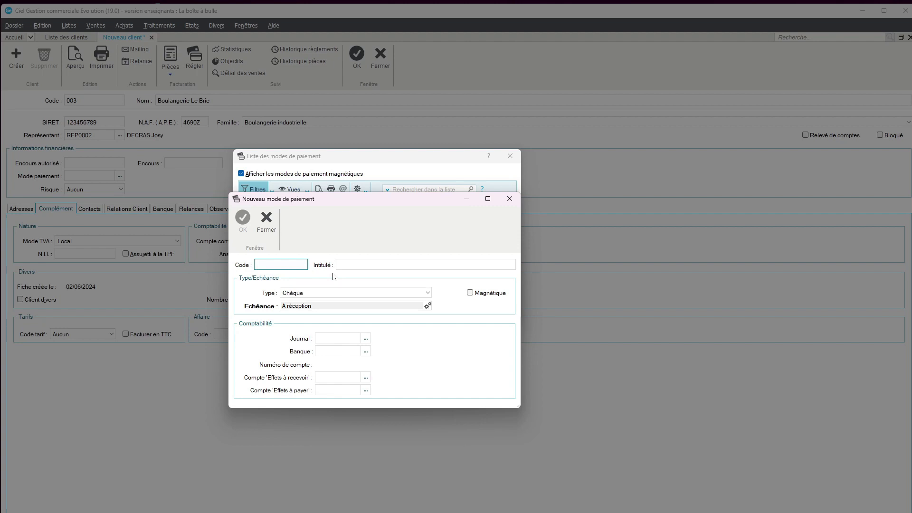
pyautogui.write('T030FM')
pyautogui.press('Tab')
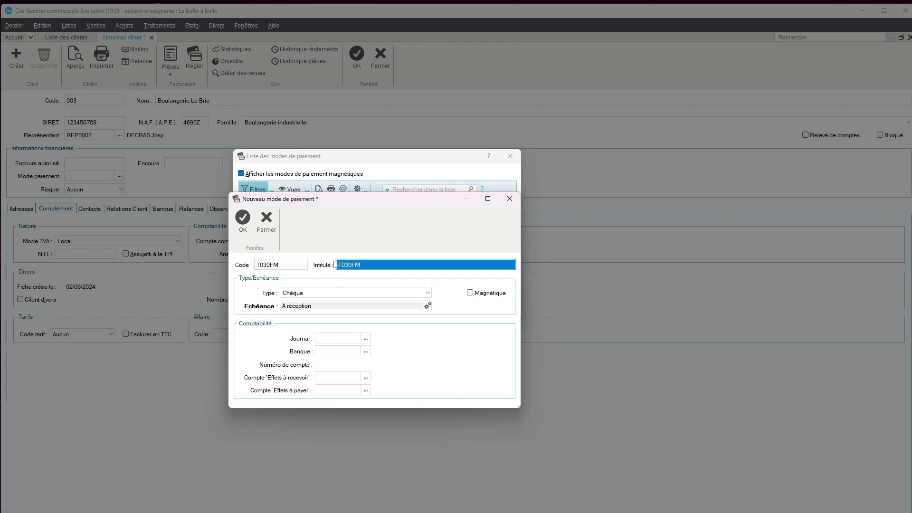
pyautogui.write('Traite 30')
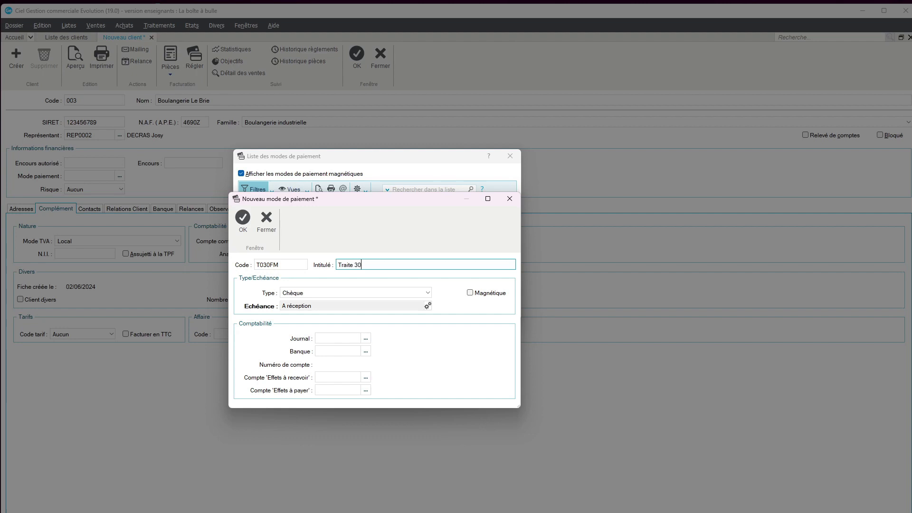
pyautogui.write(' jours fin de mois')
pyautogui.click(406, 295)
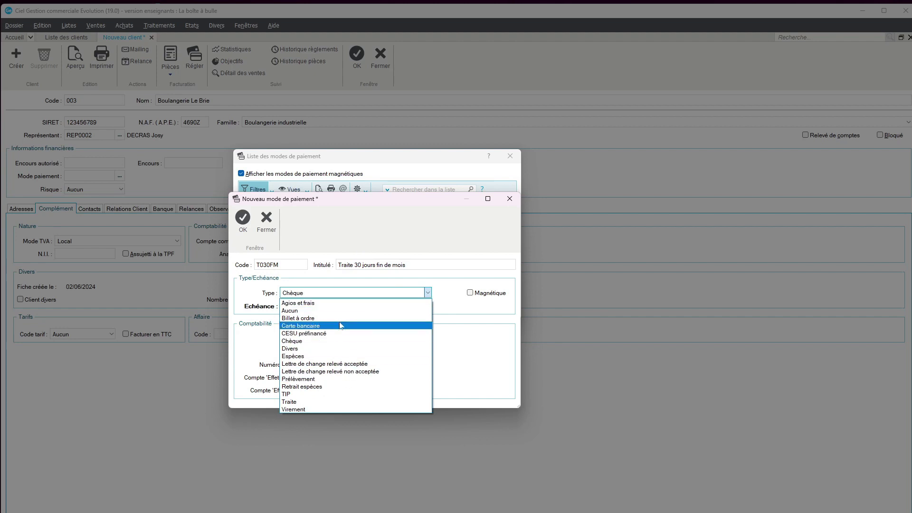
pyautogui.click(331, 402)
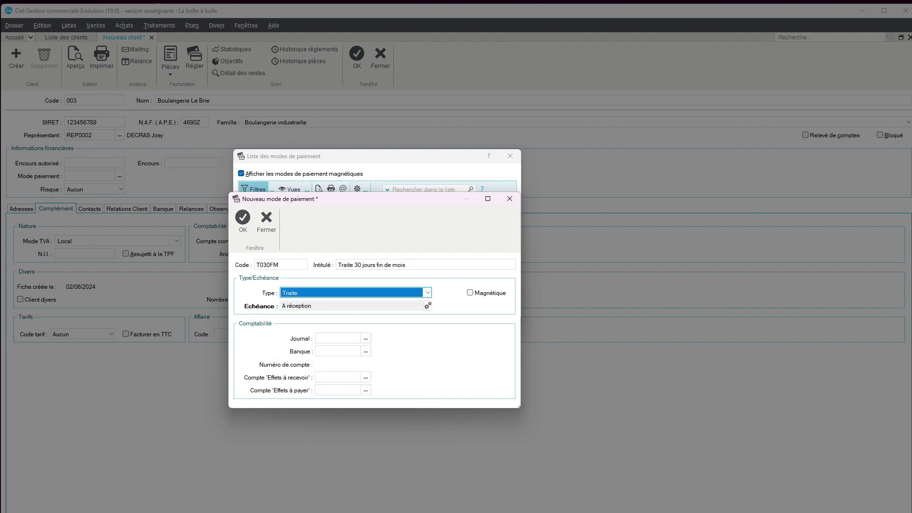
# Step: Set T030FM's due-date rule to 30 jours fin de mois
pyautogui.click(428, 306)
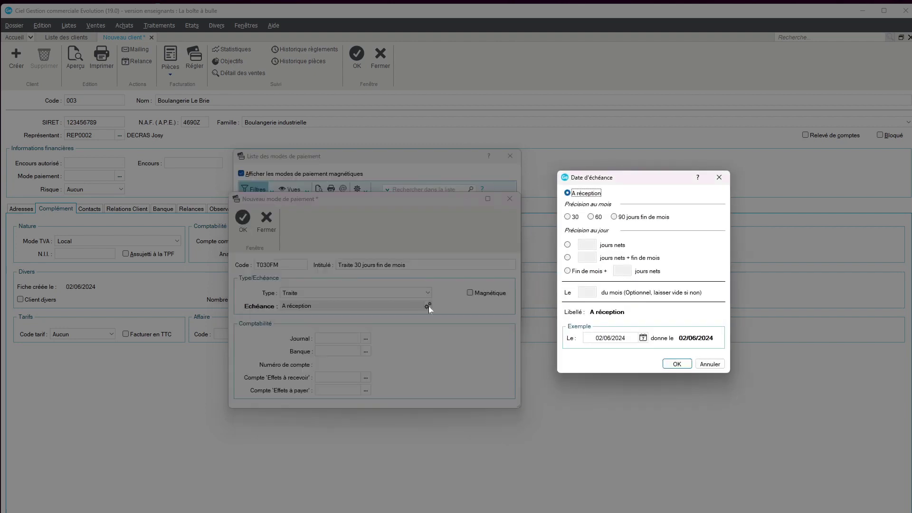
pyautogui.click(568, 217)
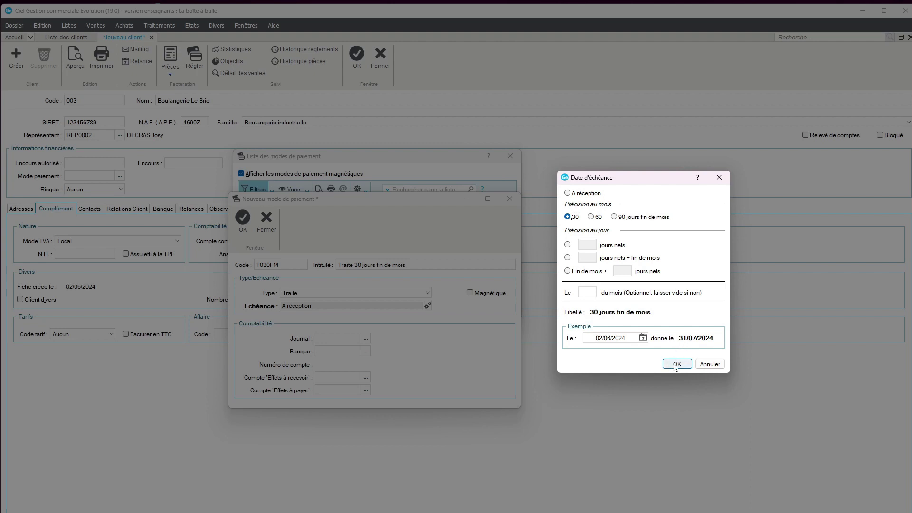
pyautogui.click(677, 364)
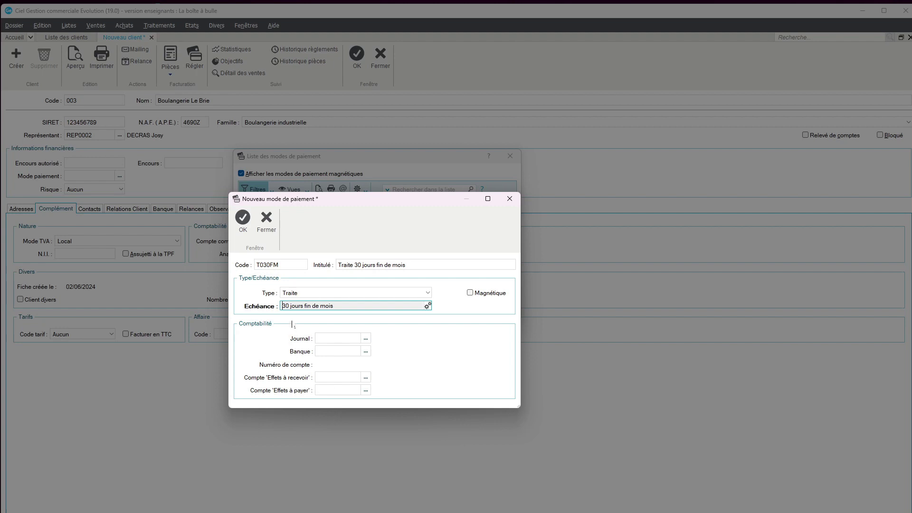
# Step: Save T030FM and apply it to the client, keep risk level Aucun, then show the Adresses page
pyautogui.click(244, 221)
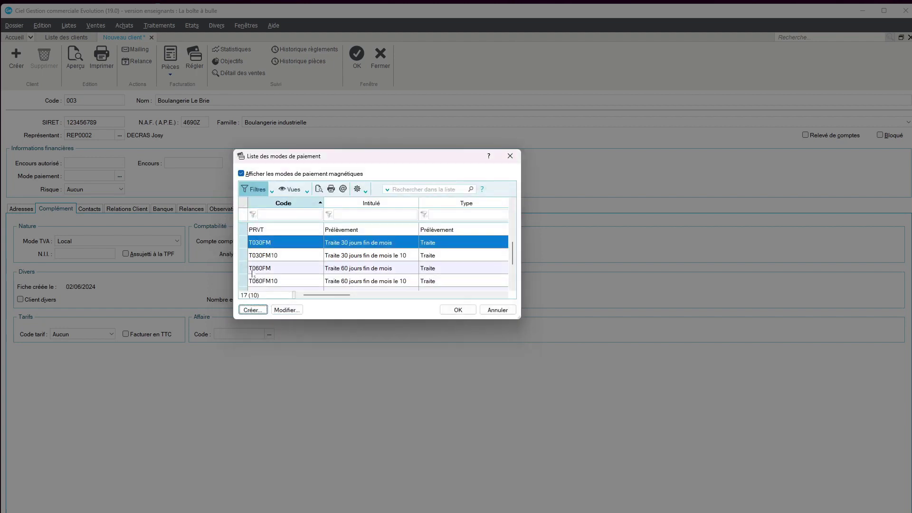
pyautogui.click(447, 313)
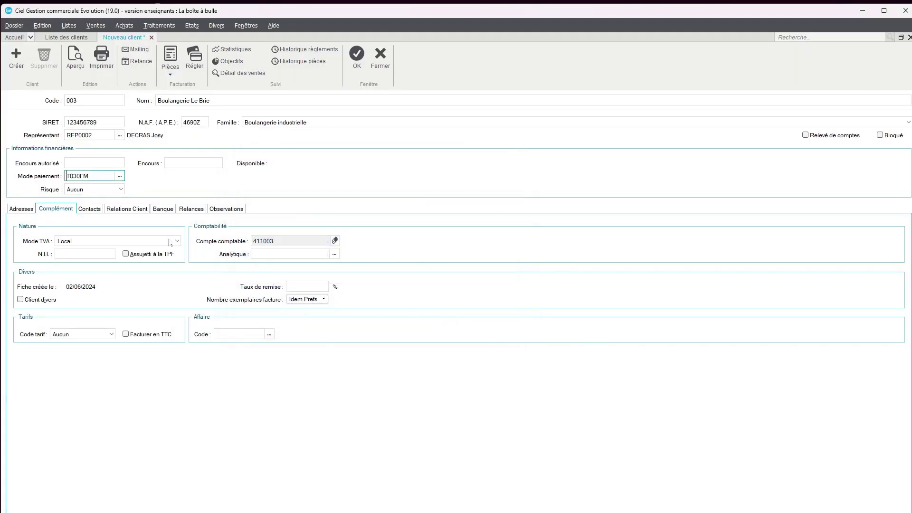
pyautogui.click(122, 190)
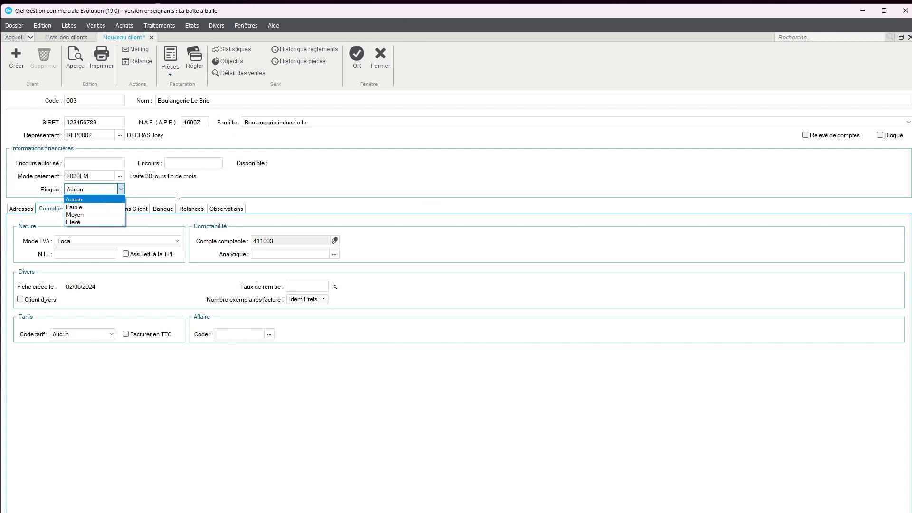
pyautogui.click(265, 192)
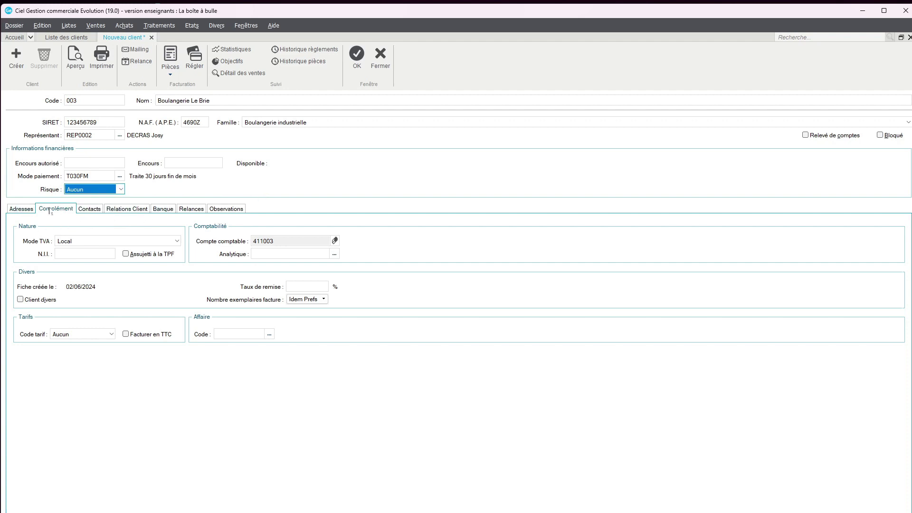
pyautogui.click(24, 210)
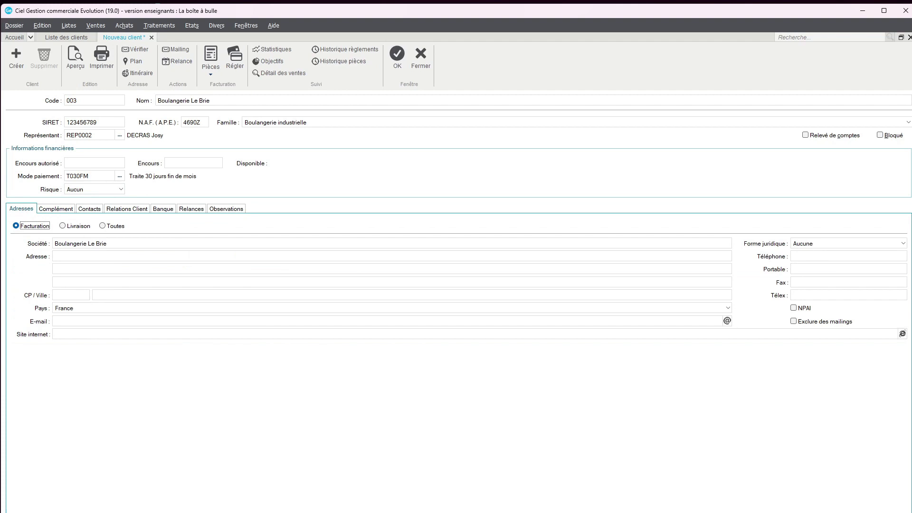
# Step: Enter the billing street address and choose postcode 87000 Limoges
pyautogui.click(72, 256)
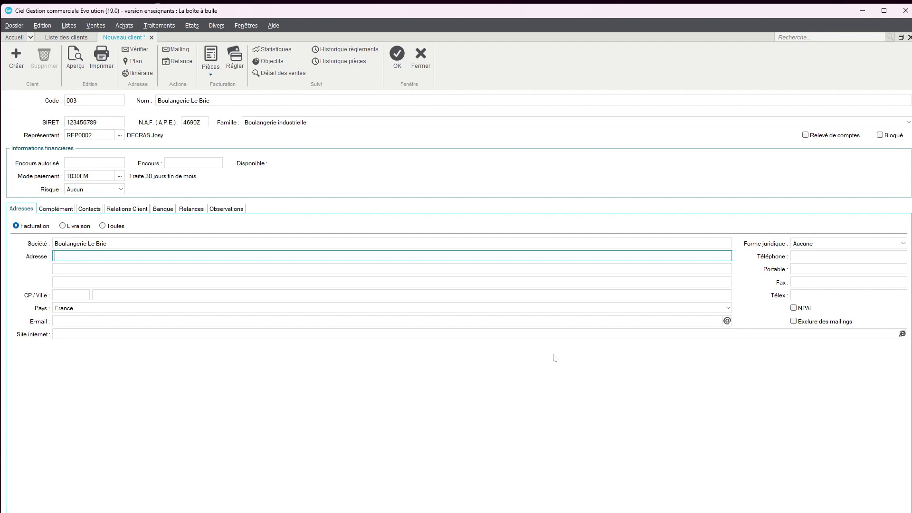
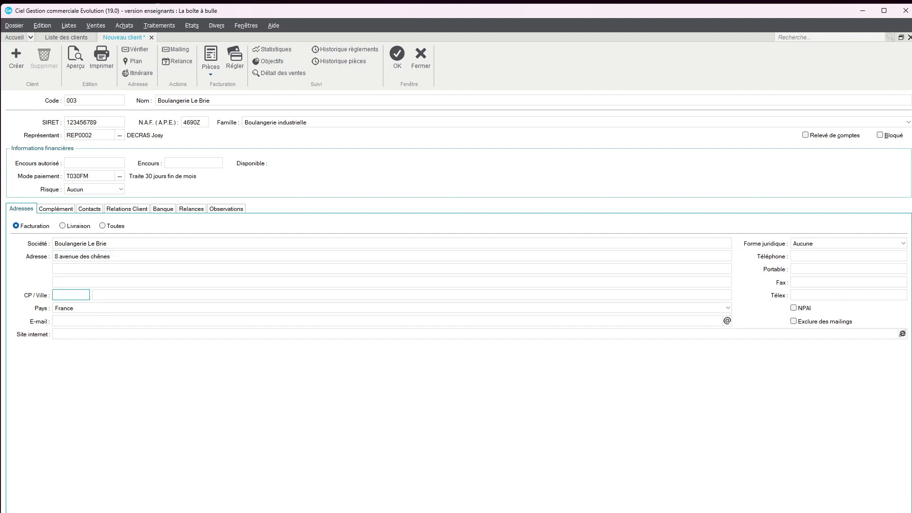
pyautogui.write('87')
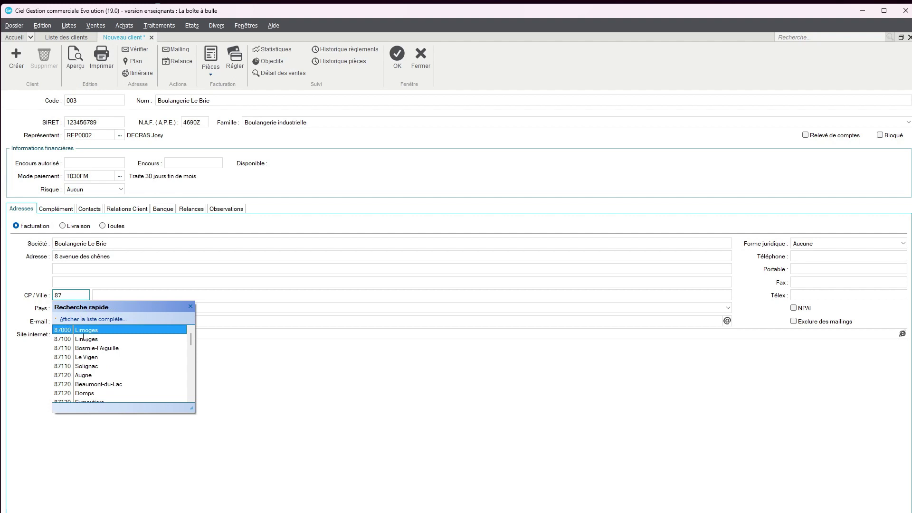
pyautogui.click(85, 331)
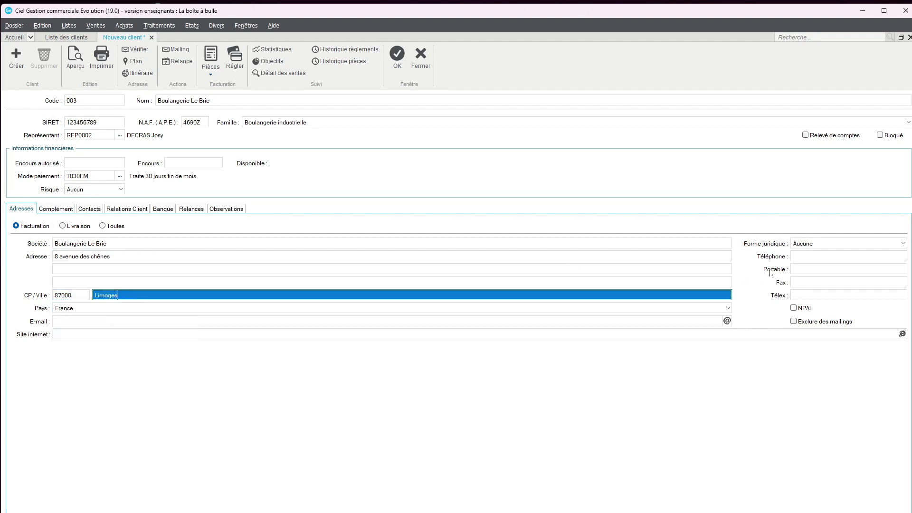
pyautogui.click(817, 256)
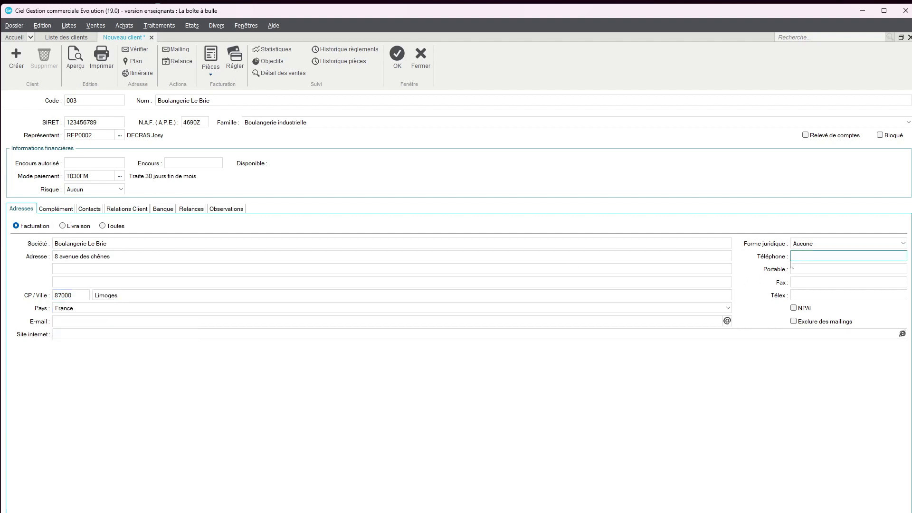
# Step: Set the legal form to SARL and enter the client's phone number
pyautogui.click(828, 246)
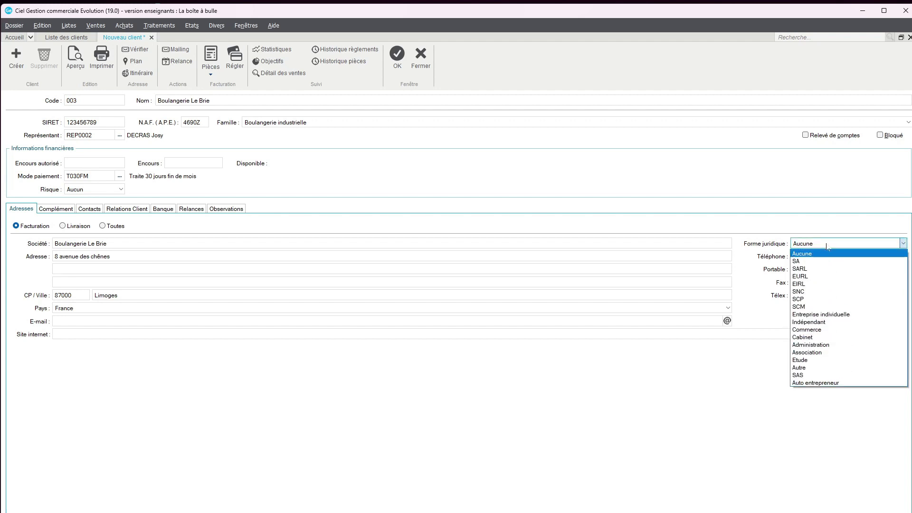
pyautogui.click(810, 269)
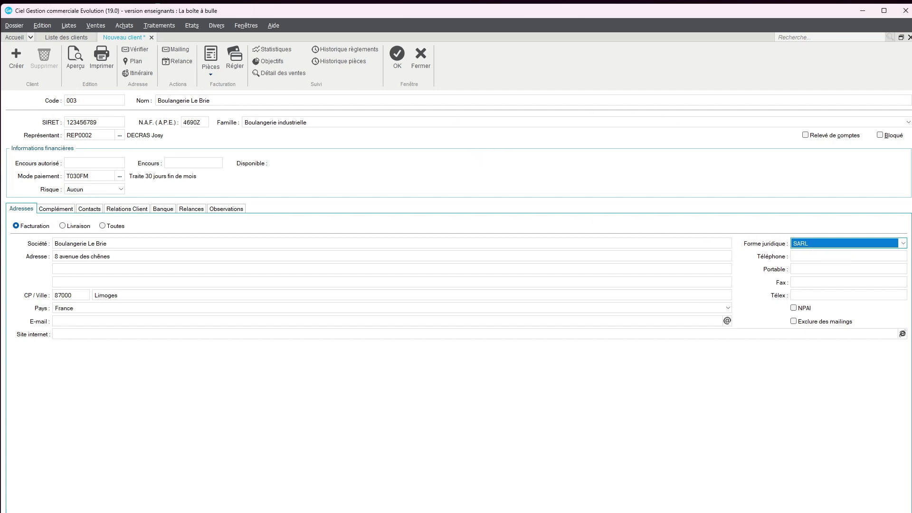
pyautogui.press('Tab')
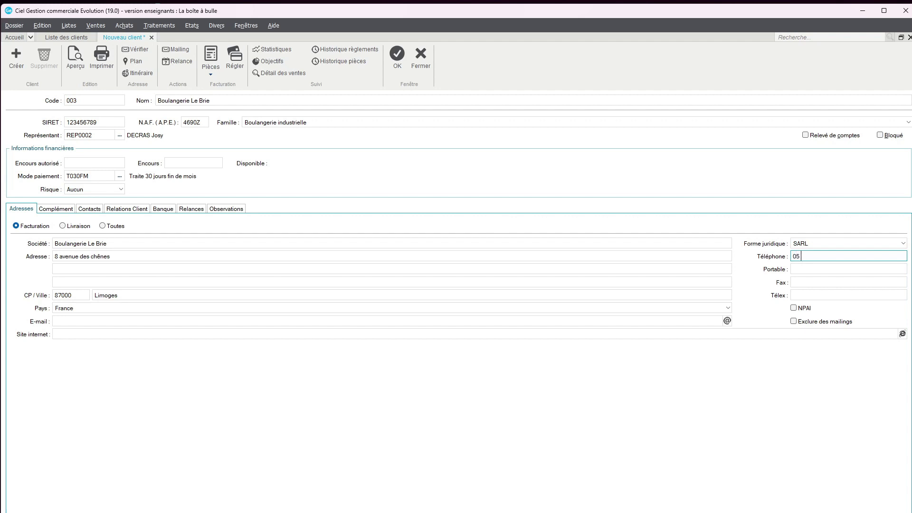
pyautogui.press('Tab')
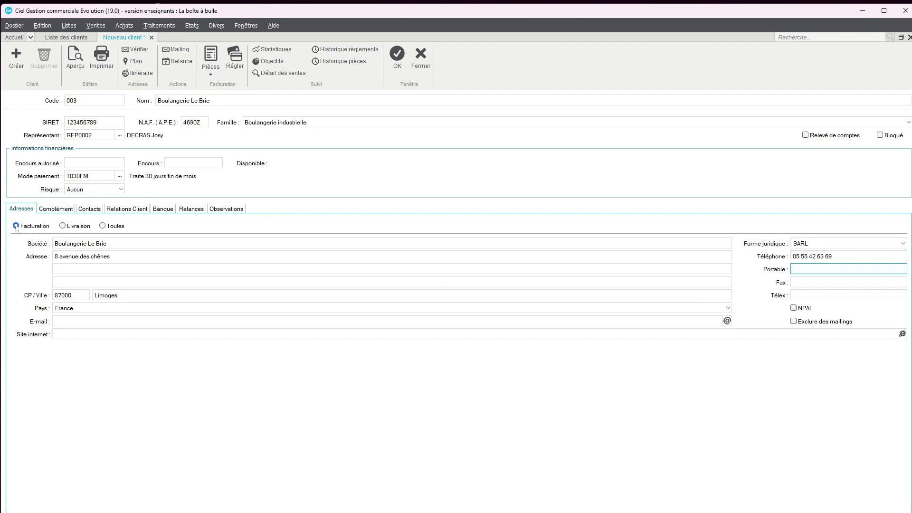
# Step: Compare the delivery and billing addresses, then list all addresses with Toutes
pyautogui.click(62, 226)
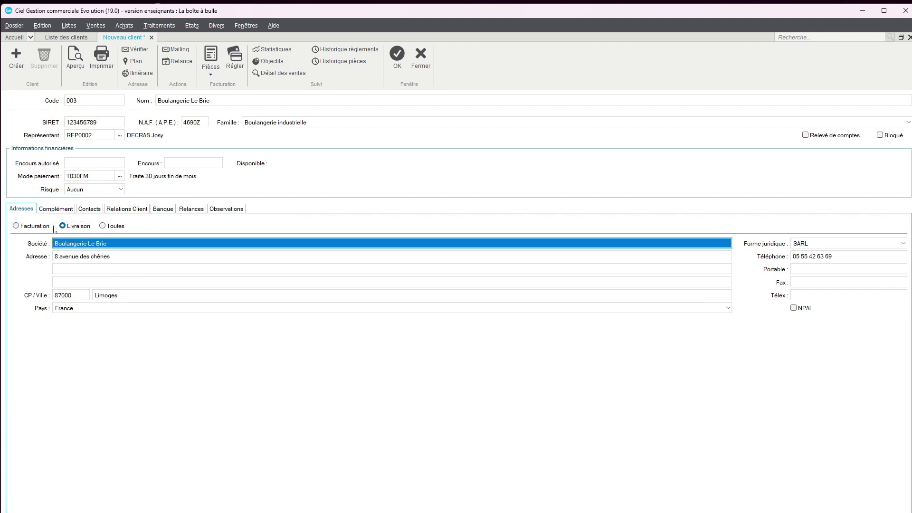
pyautogui.click(47, 228)
pyautogui.click(62, 227)
pyautogui.click(107, 244)
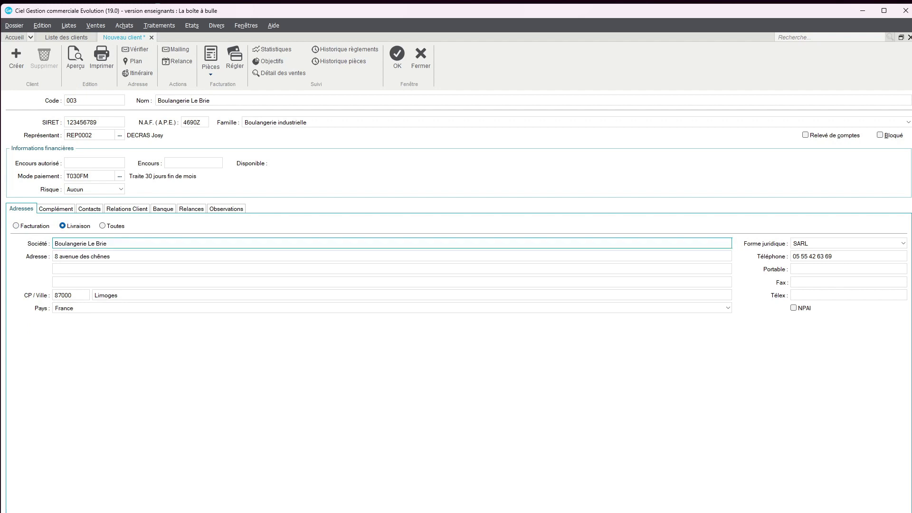
pyautogui.click(110, 256)
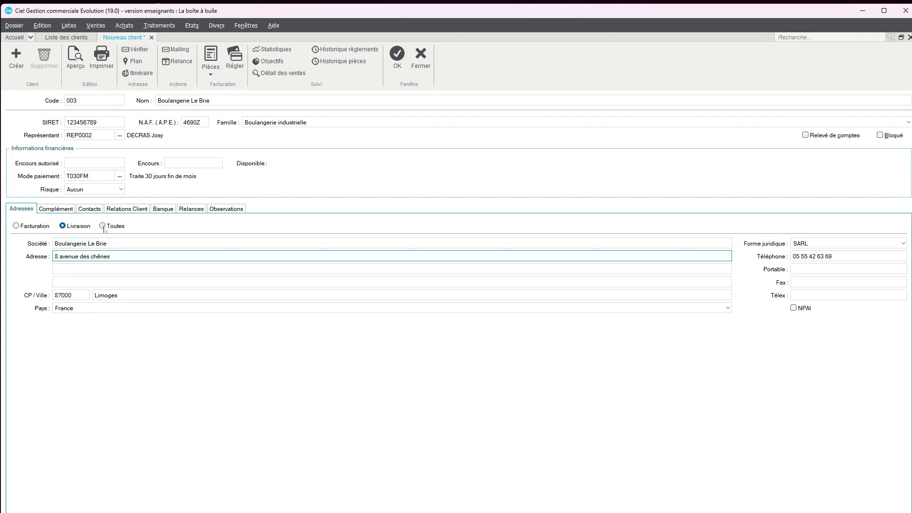
pyautogui.click(102, 226)
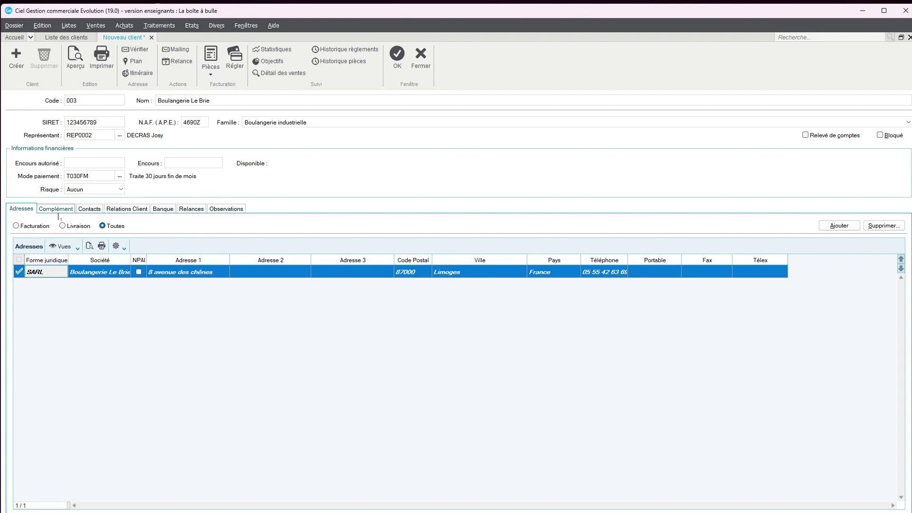
# Step: Add a contact for client 003 with title M., the contact's name, function Gérant and phone number
pyautogui.click(85, 209)
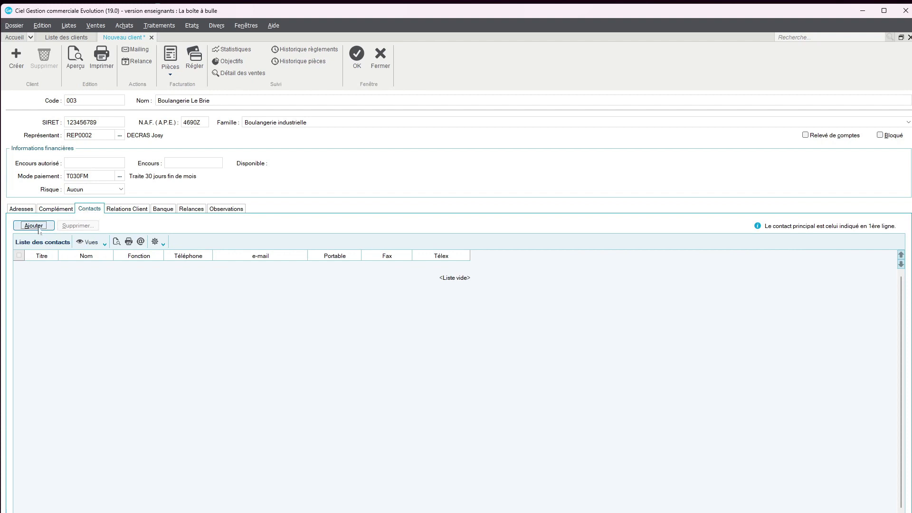
pyautogui.click(38, 229)
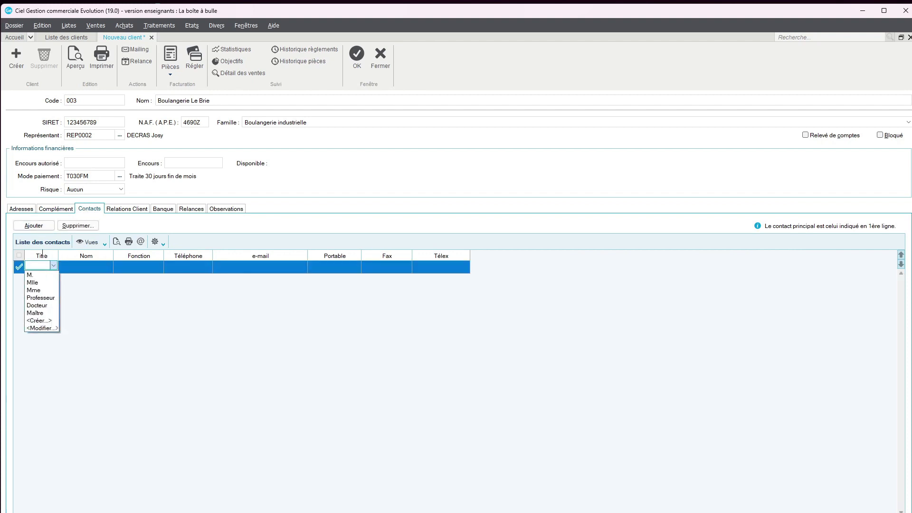
pyautogui.click(40, 276)
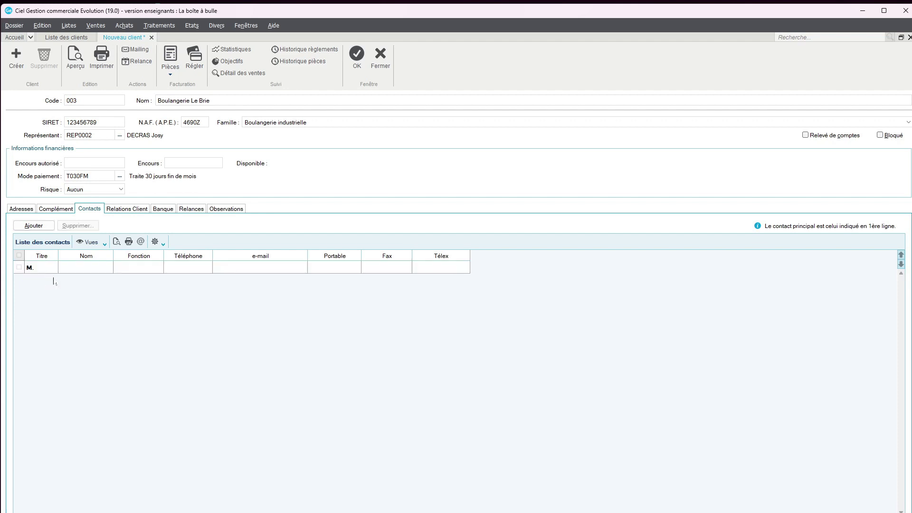
pyautogui.click(88, 271)
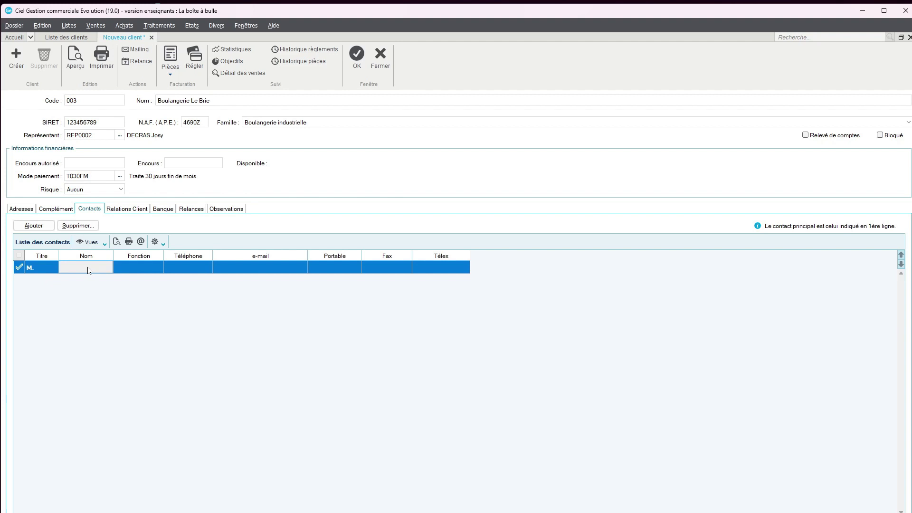
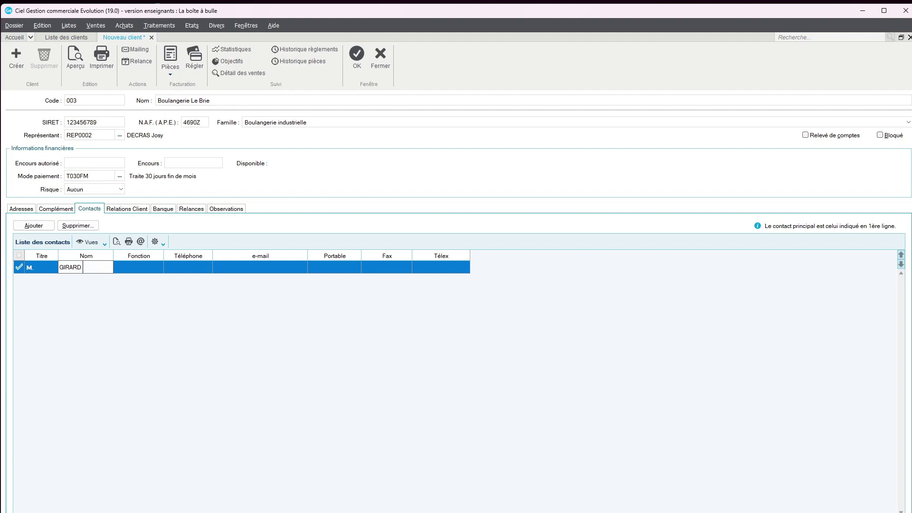
pyautogui.click(137, 269)
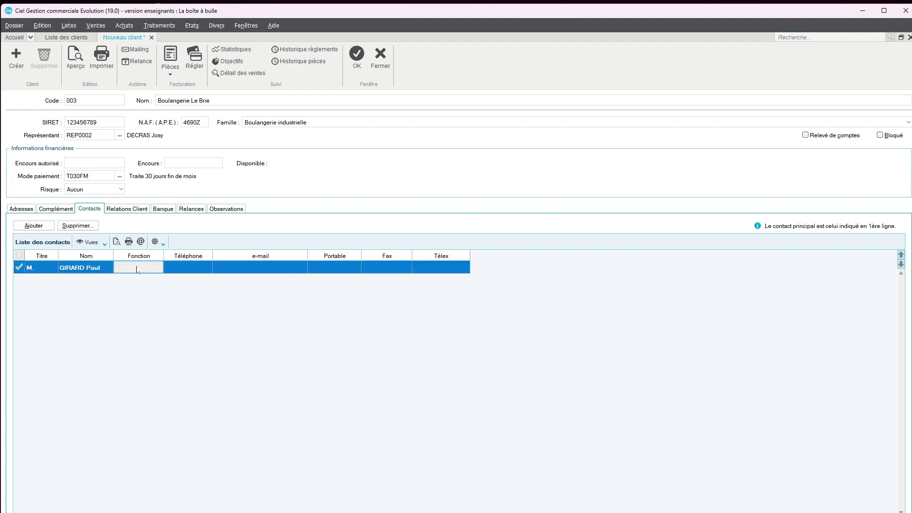
pyautogui.click(137, 269)
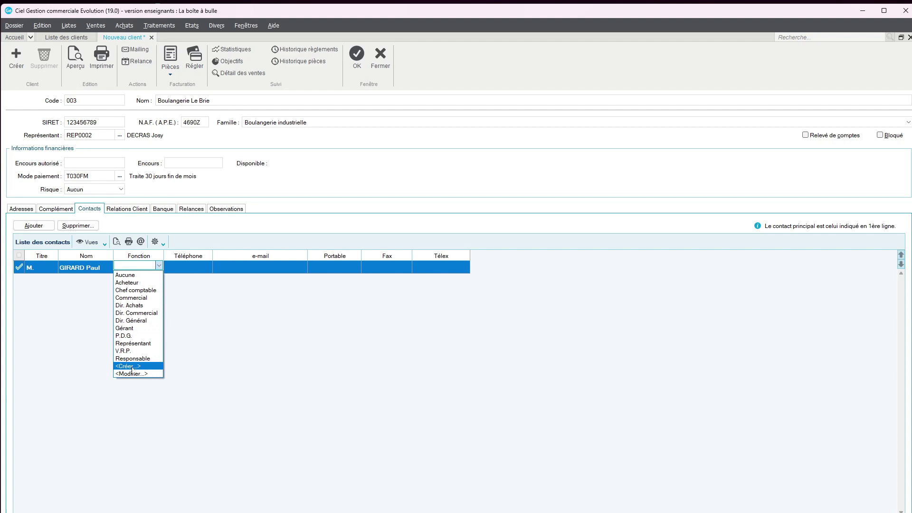
pyautogui.click(135, 328)
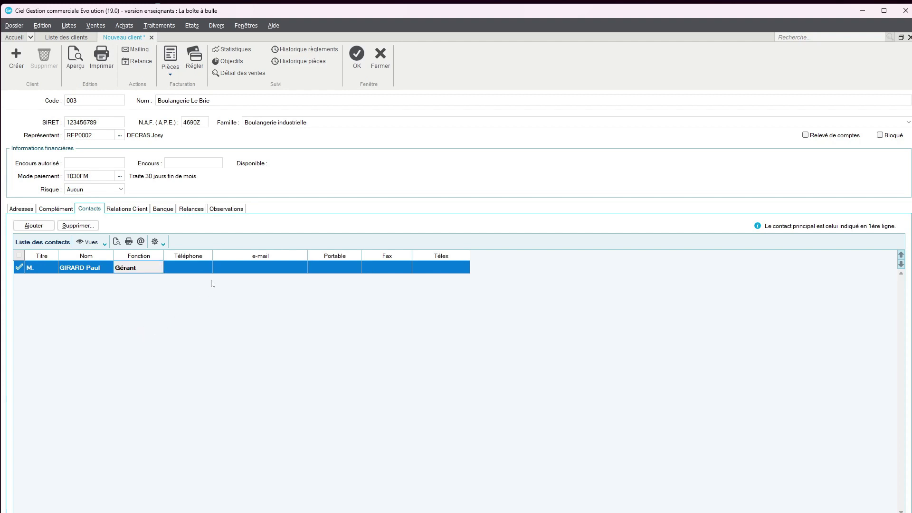
pyautogui.click(192, 269)
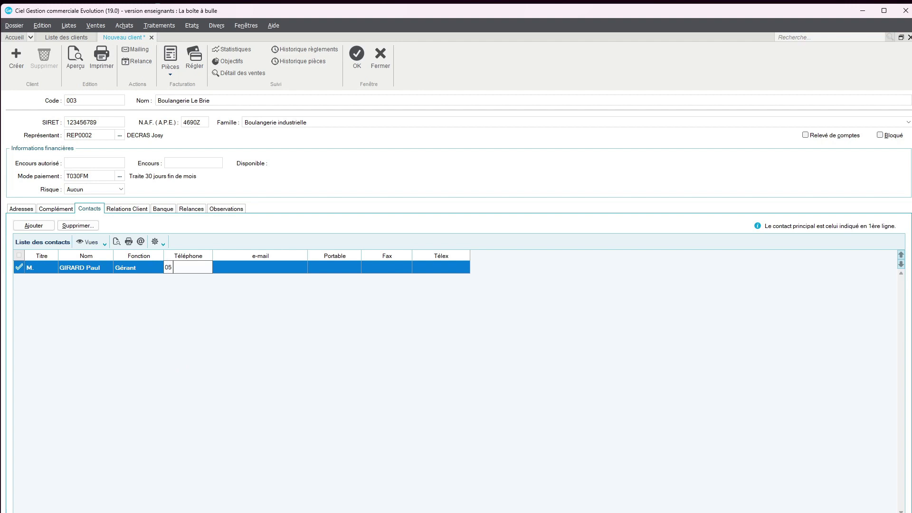
pyautogui.click(188, 298)
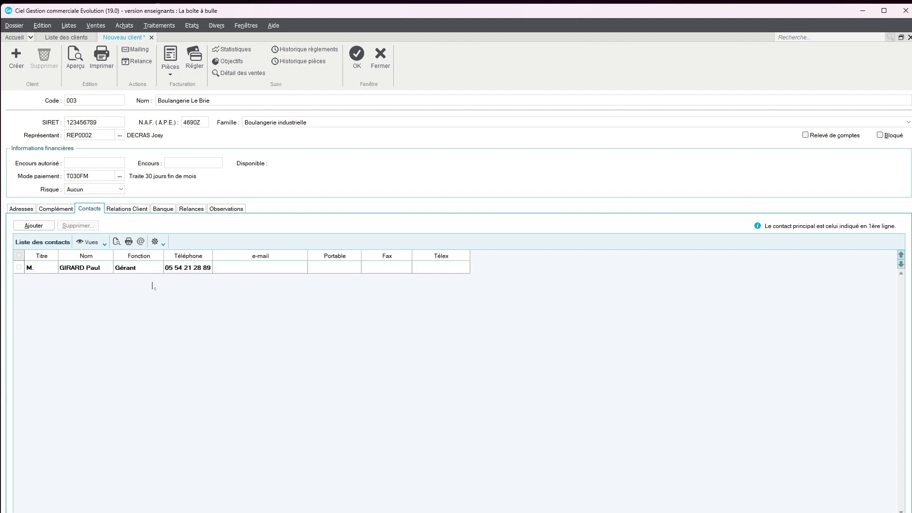
# Step: Browse the Relations Client, Banque and Relances sections, ending on a blank Observations note
pyautogui.click(142, 211)
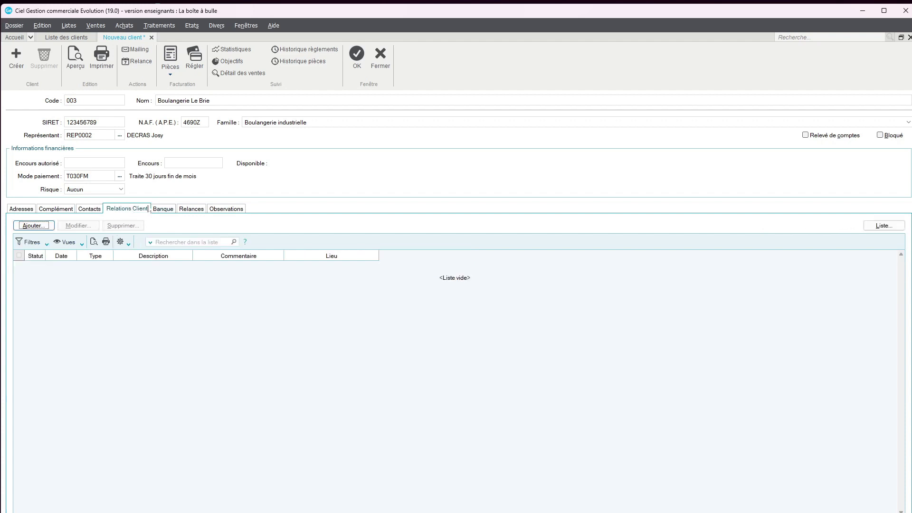
pyautogui.click(166, 211)
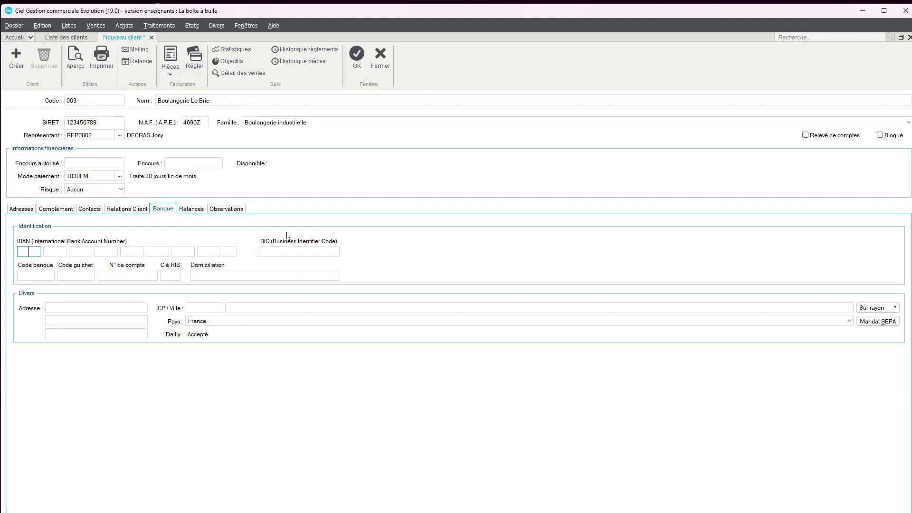
pyautogui.click(200, 212)
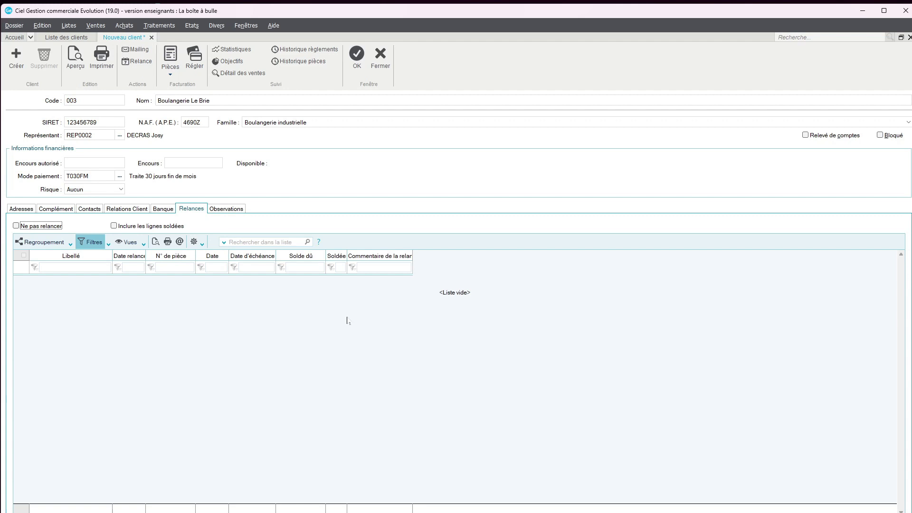
pyautogui.click(230, 210)
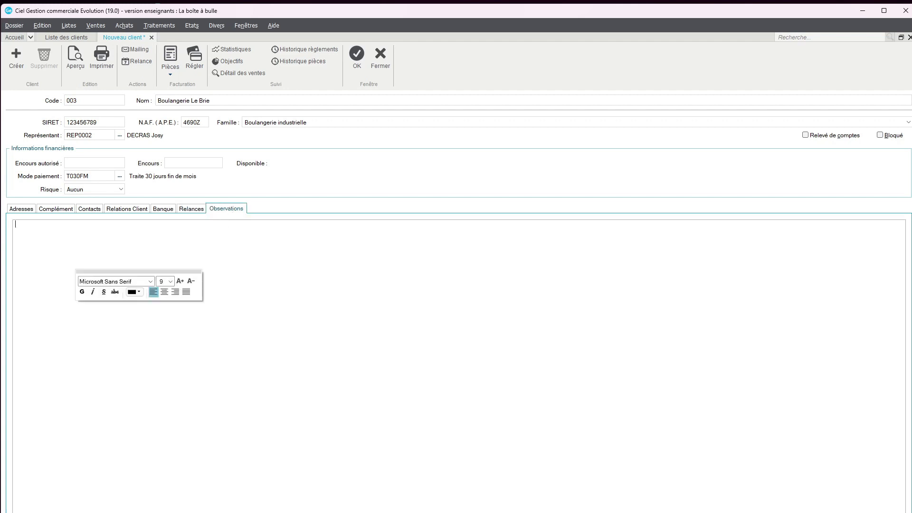
pyautogui.write('gig')
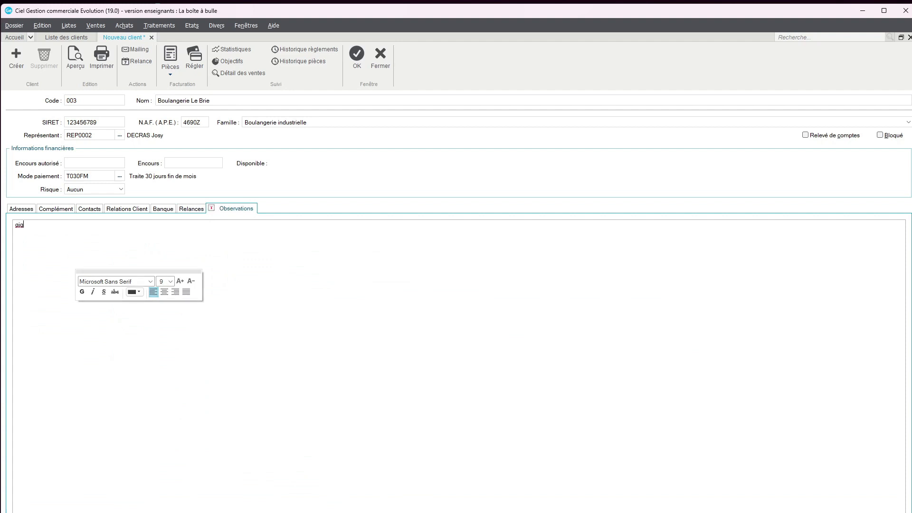
pyautogui.press('BackSpace')
pyautogui.press('BackSpace')
pyautogui.press('BackSpace')
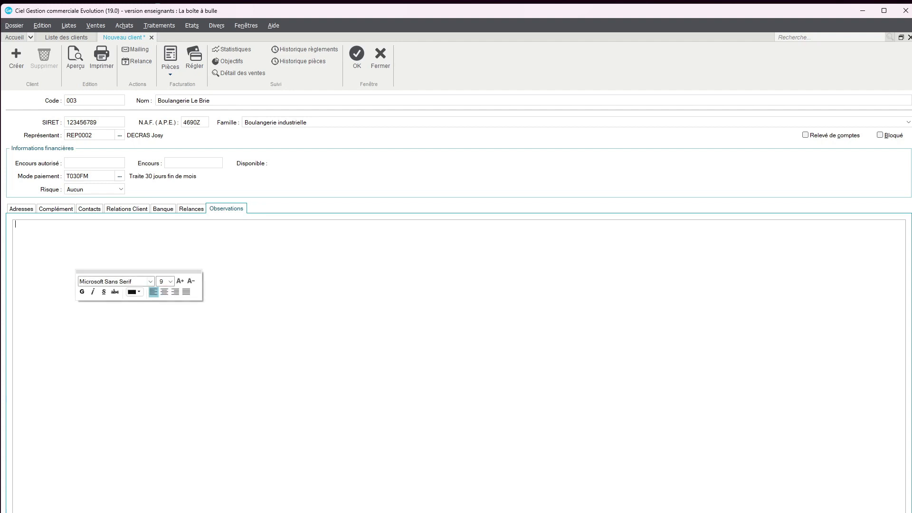
# Step: Save client 003 despite the SIRET warning, then reopen Boulangerie Le Brie from the client list
pyautogui.click(358, 58)
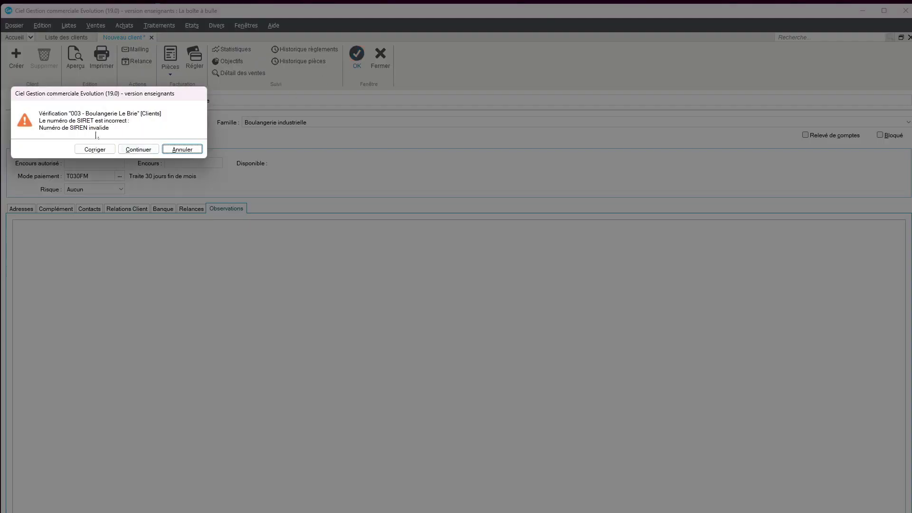
pyautogui.click(142, 151)
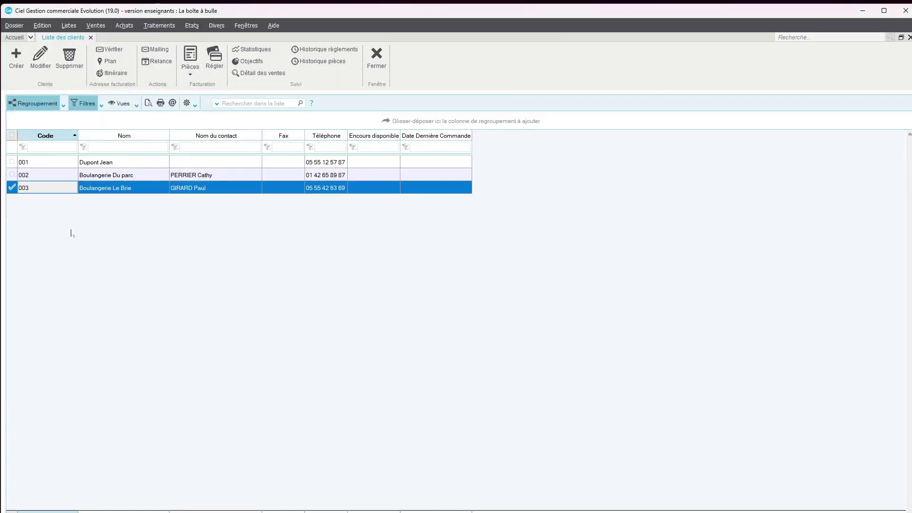
pyautogui.click(105, 175)
pyautogui.click(105, 163)
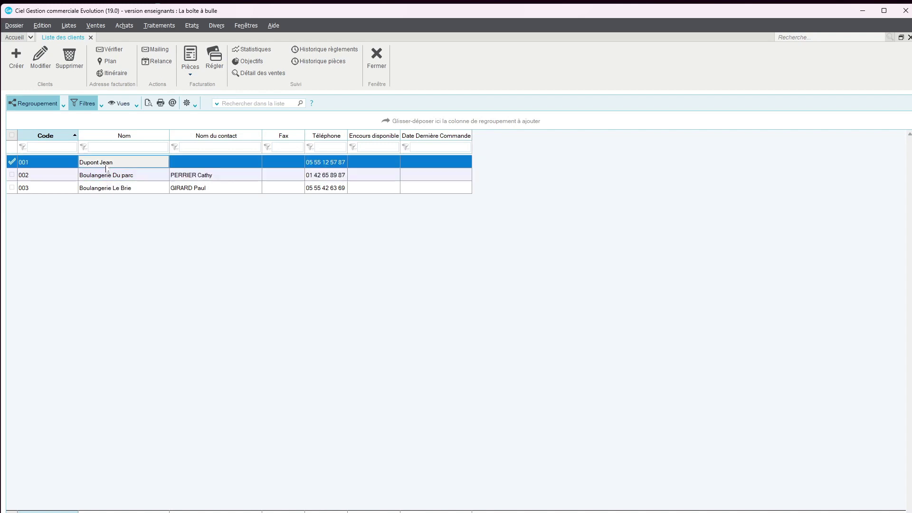
pyautogui.click(106, 189)
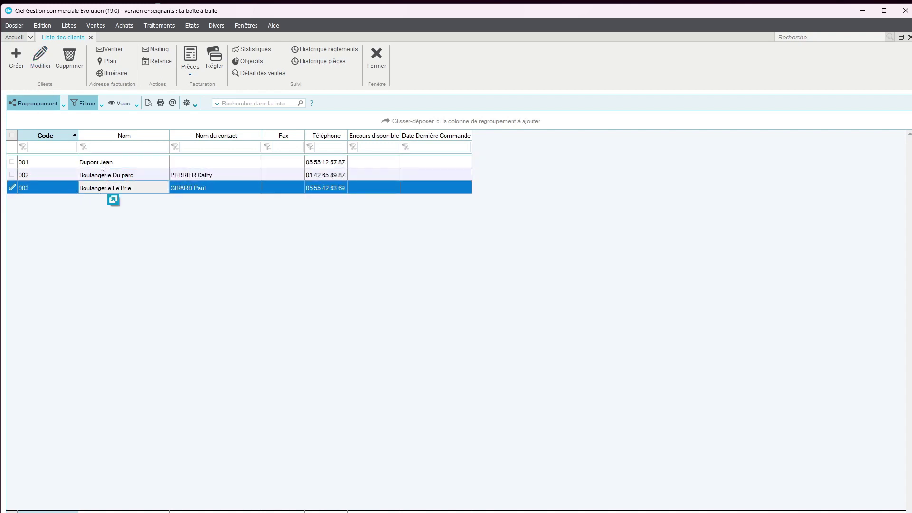
pyautogui.click(131, 176)
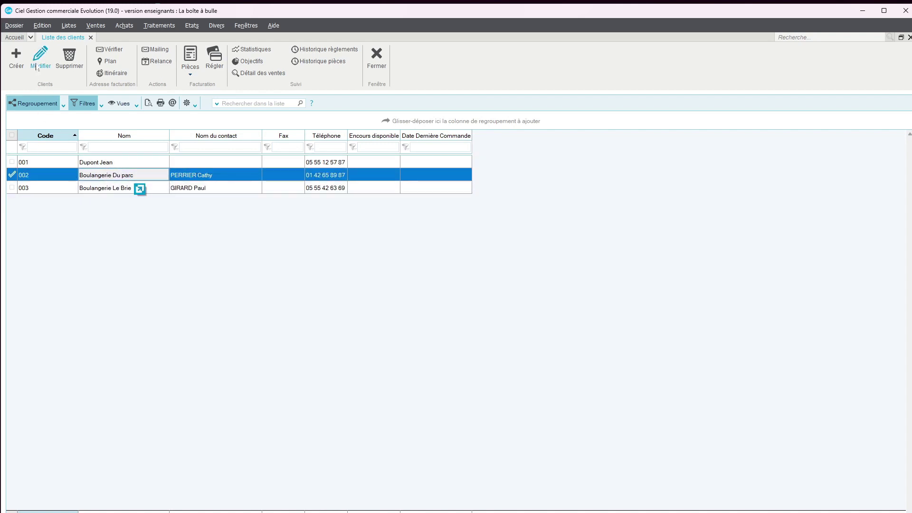
pyautogui.click(48, 189)
pyautogui.doubleClick(48, 189)
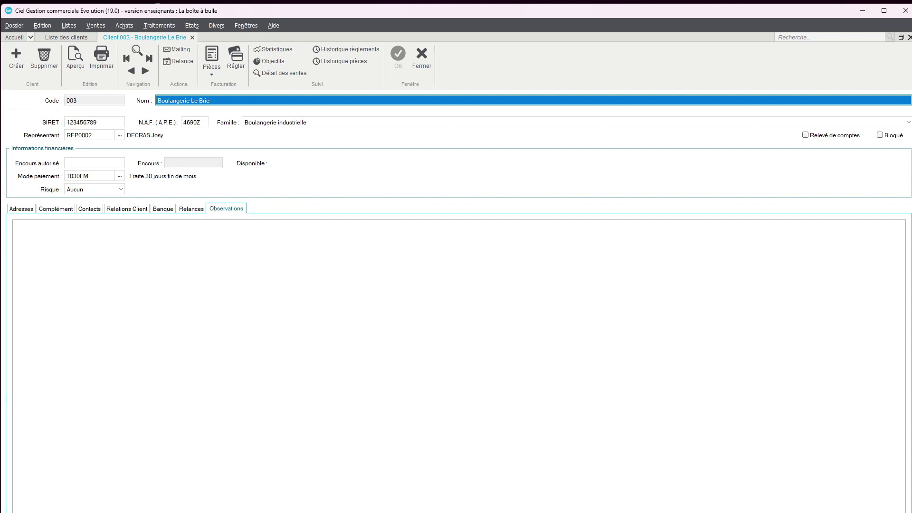
pyautogui.click(77, 65)
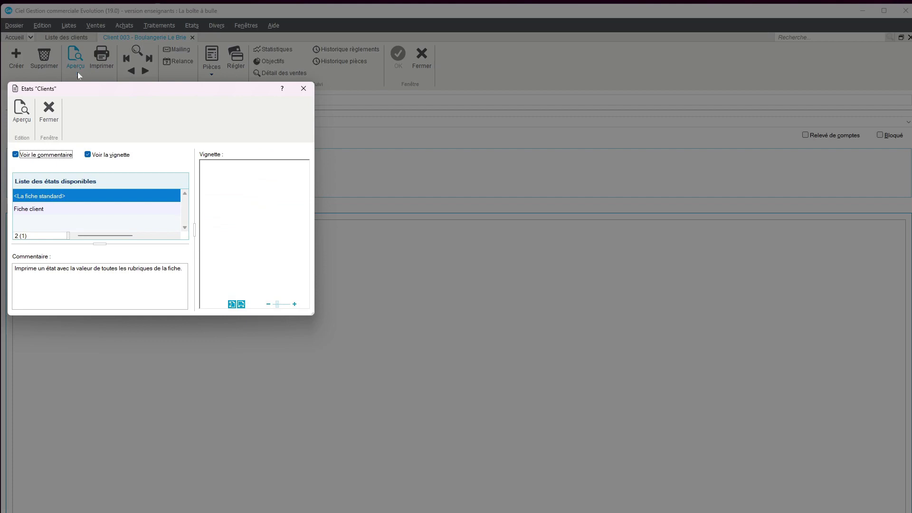
pyautogui.click(31, 209)
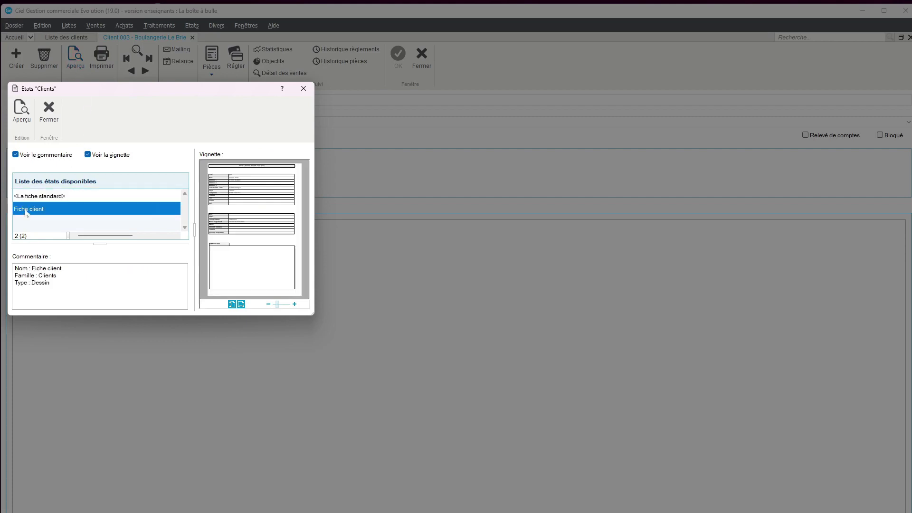
pyautogui.click(20, 114)
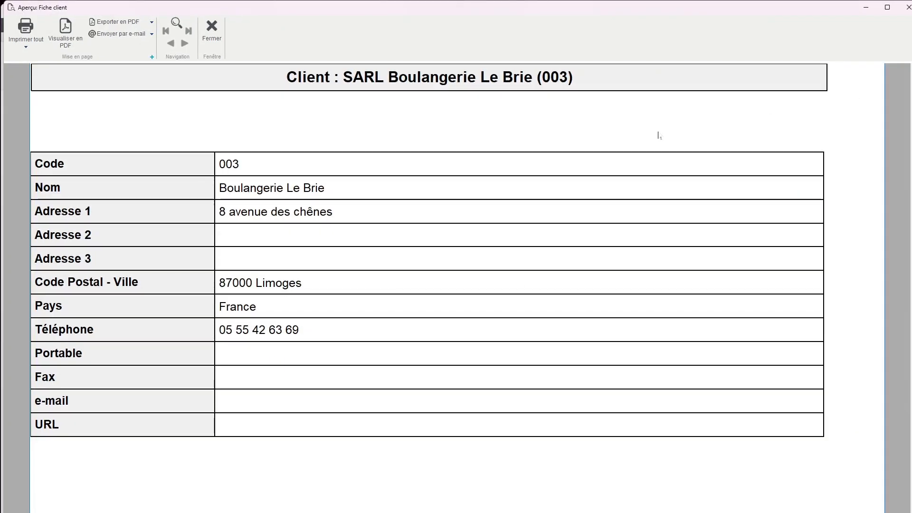
pyautogui.click(25, 46)
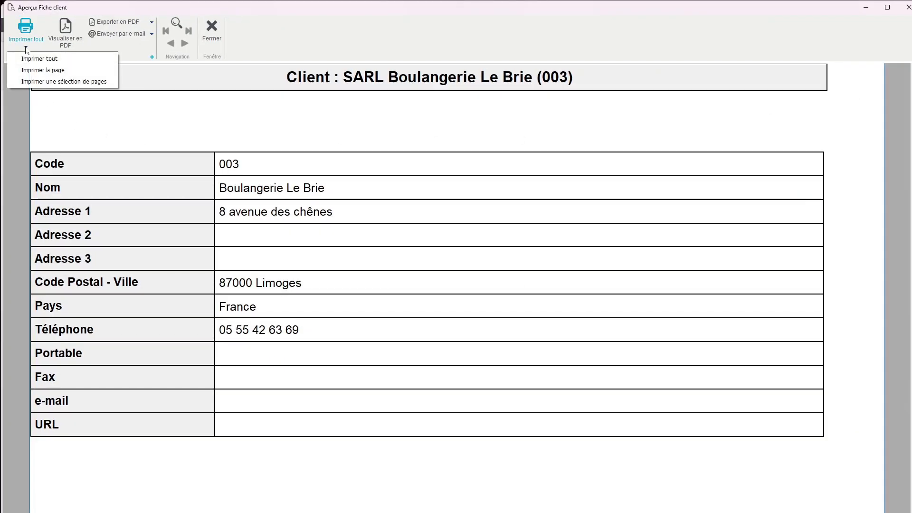
pyautogui.click(133, 23)
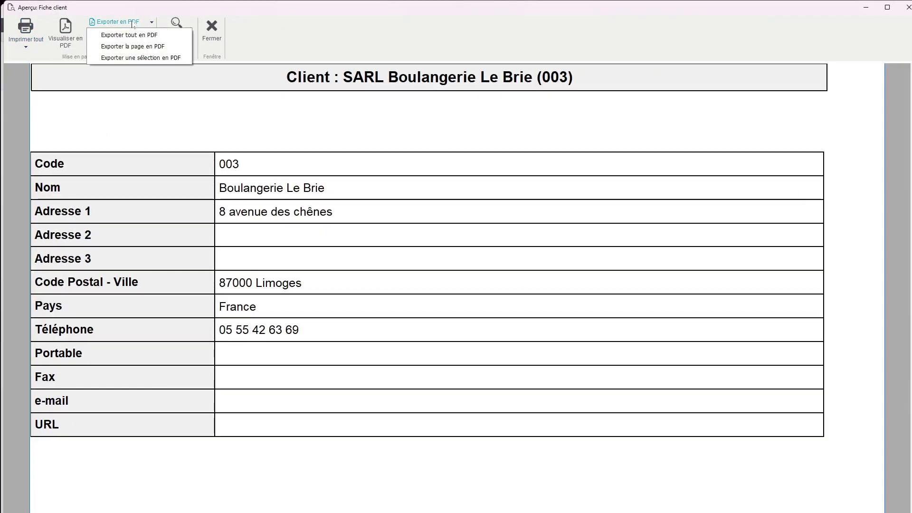
pyautogui.click(219, 32)
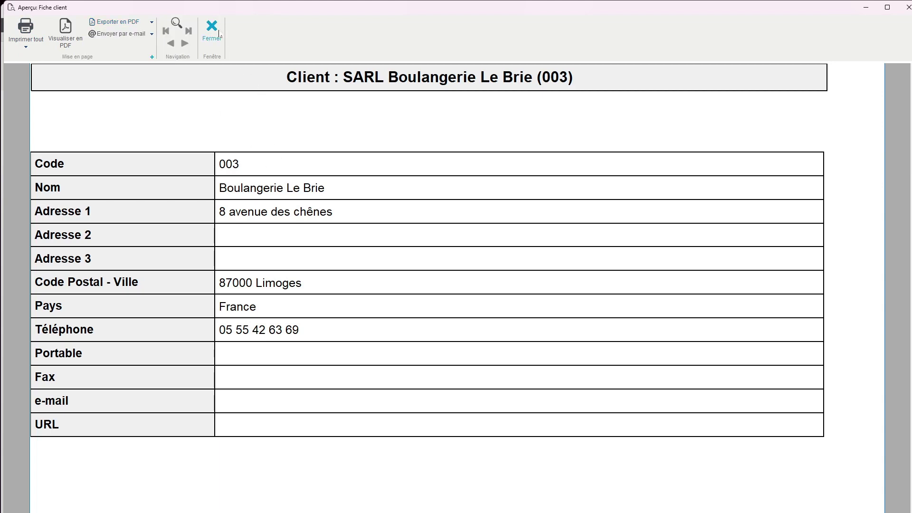
pyautogui.click(220, 34)
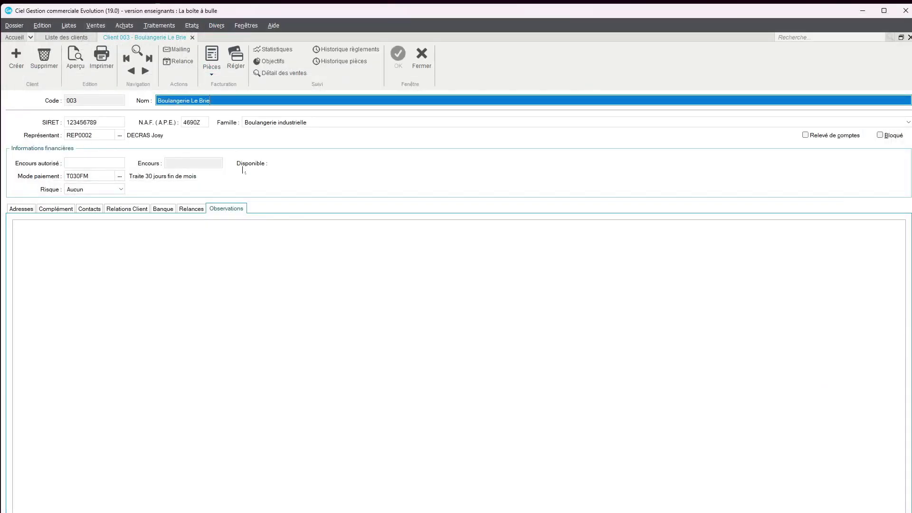
# Step: Show the address details, then check the document history for quotes, orders, delivery notes, invoices and credit notes
pyautogui.click(33, 207)
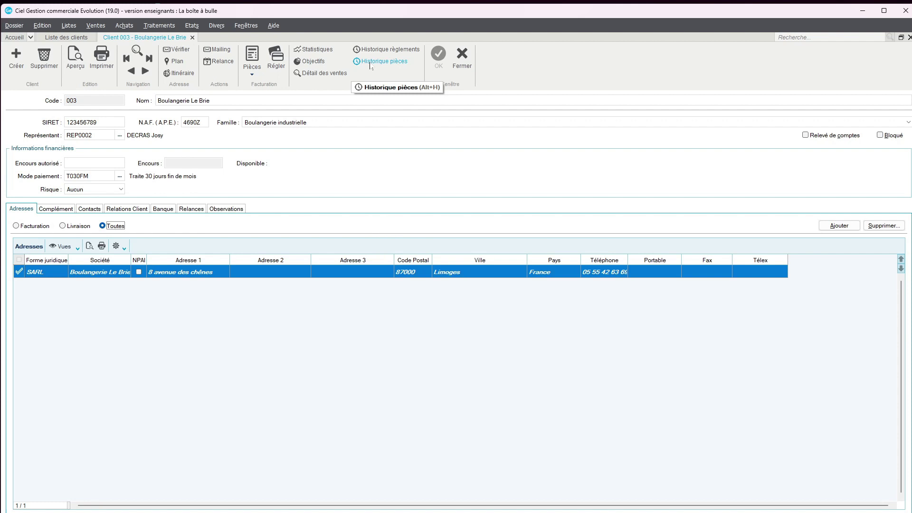
pyautogui.click(370, 66)
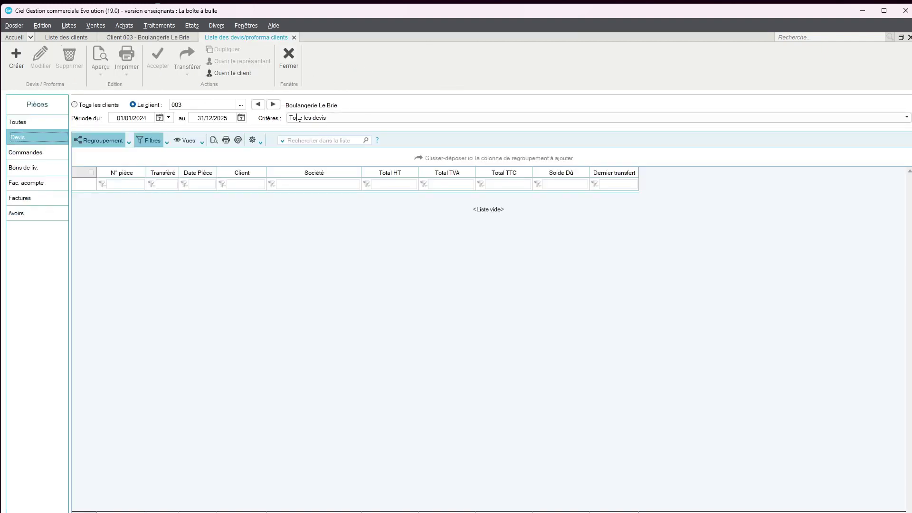
pyautogui.click(42, 126)
pyautogui.click(40, 137)
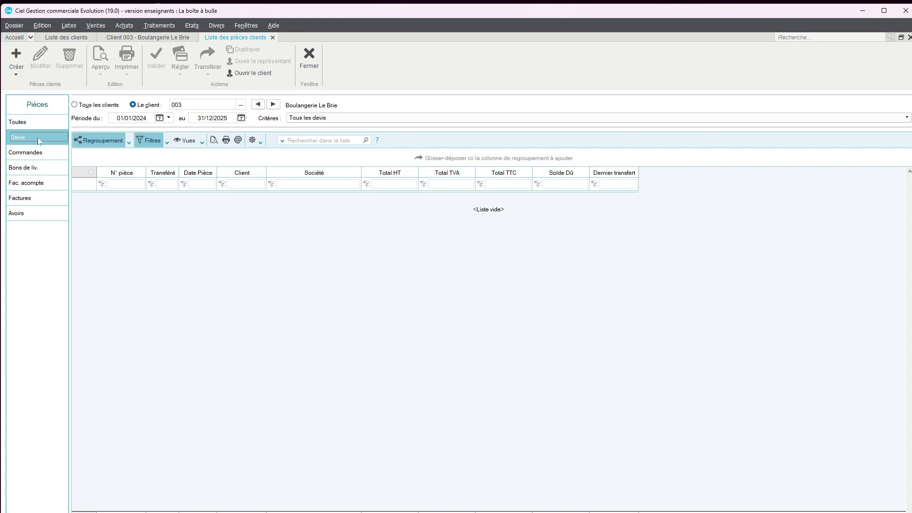
pyautogui.click(40, 159)
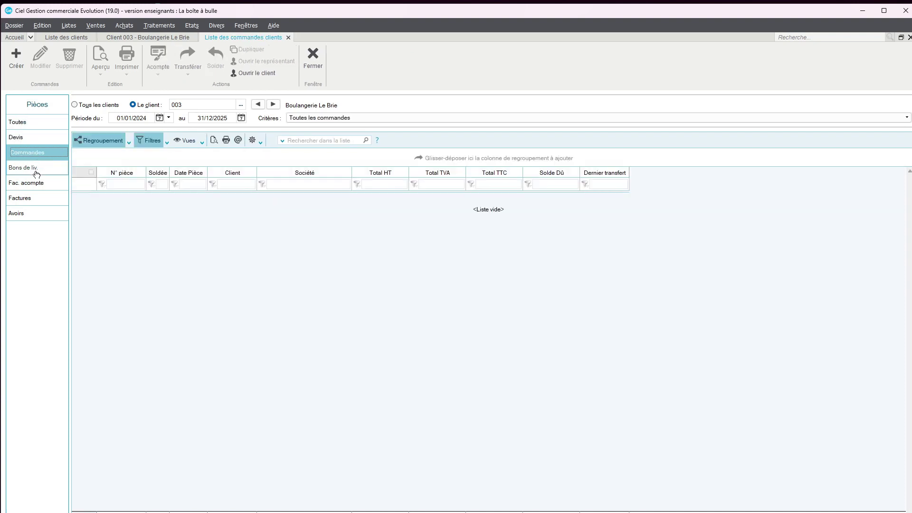
pyautogui.click(35, 170)
pyautogui.click(29, 184)
pyautogui.click(32, 200)
pyautogui.click(31, 215)
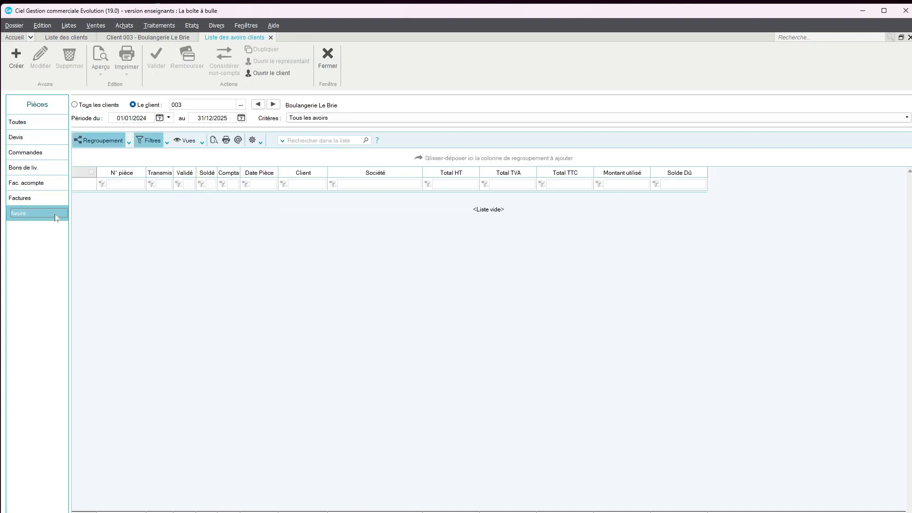
pyautogui.click(35, 128)
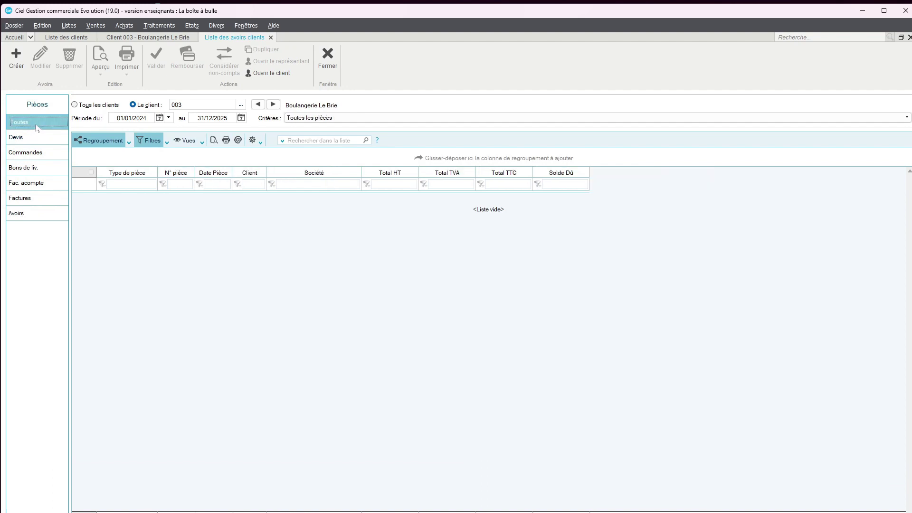
# Step: Filter the document history by all clients, then by Boulangerie Du parc, and close it
pyautogui.click(75, 105)
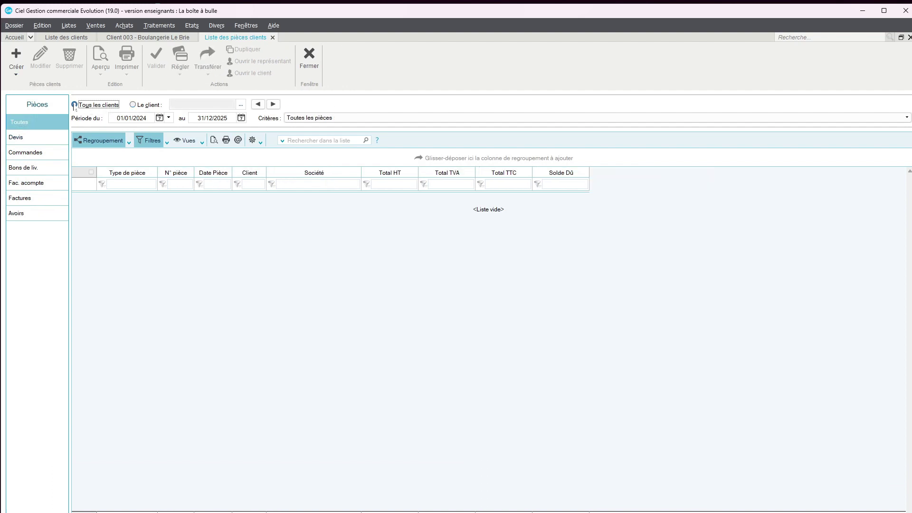
pyautogui.click(133, 105)
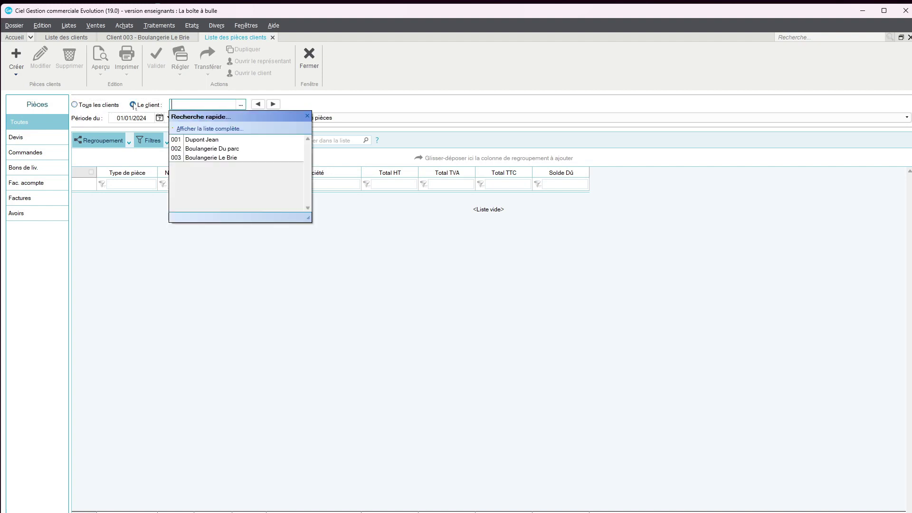
pyautogui.click(204, 150)
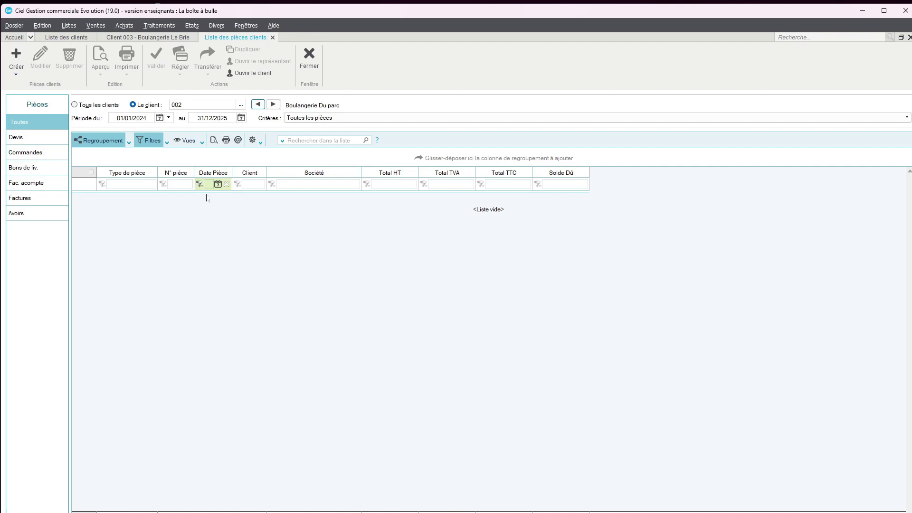
pyautogui.click(273, 37)
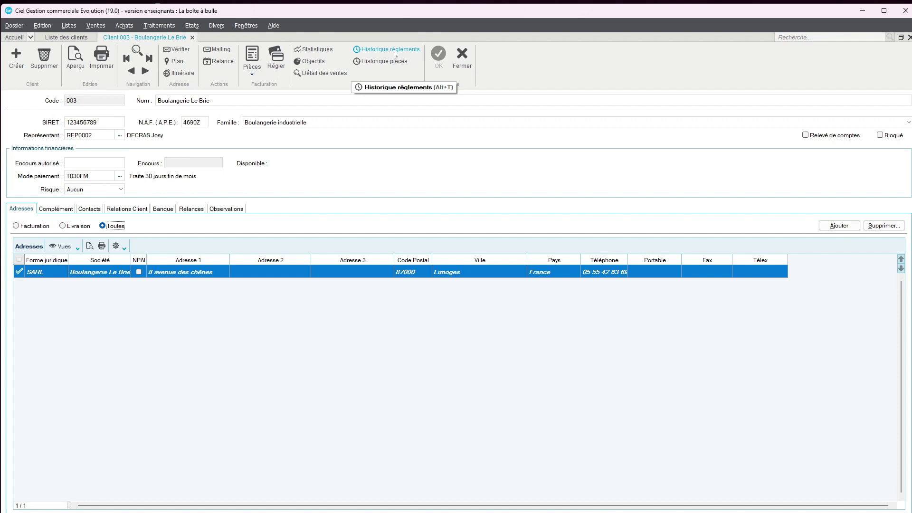
pyautogui.click(395, 54)
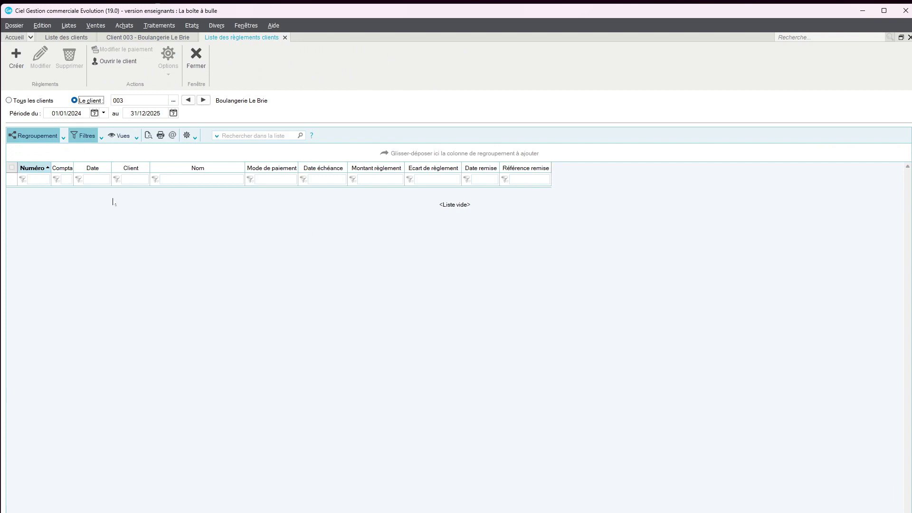
pyautogui.click(9, 100)
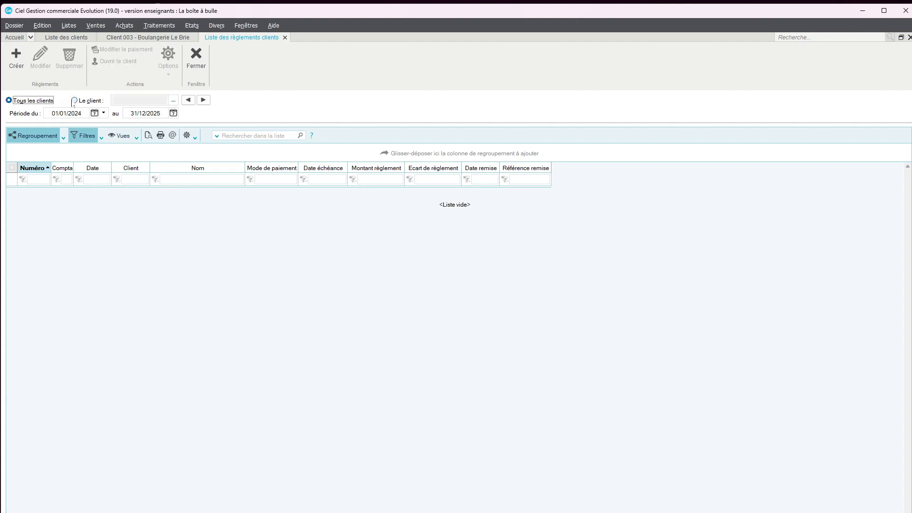
pyautogui.click(75, 101)
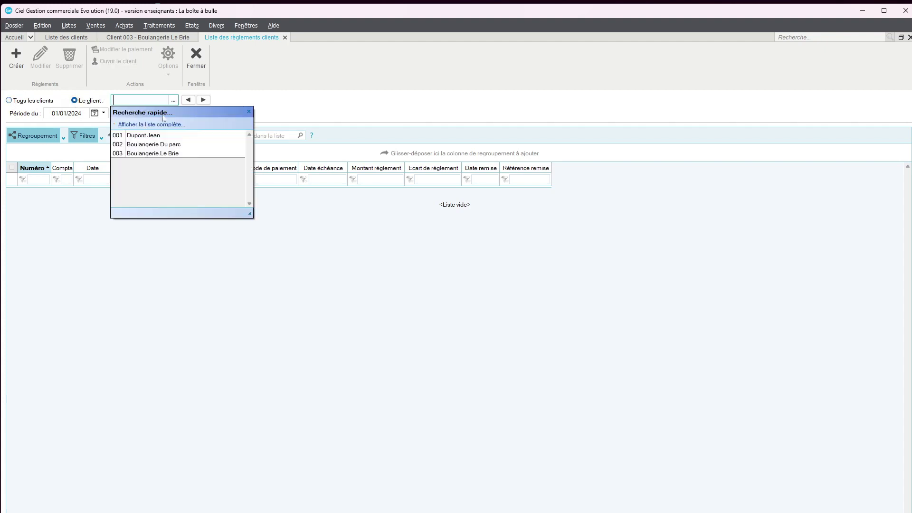
pyautogui.click(200, 67)
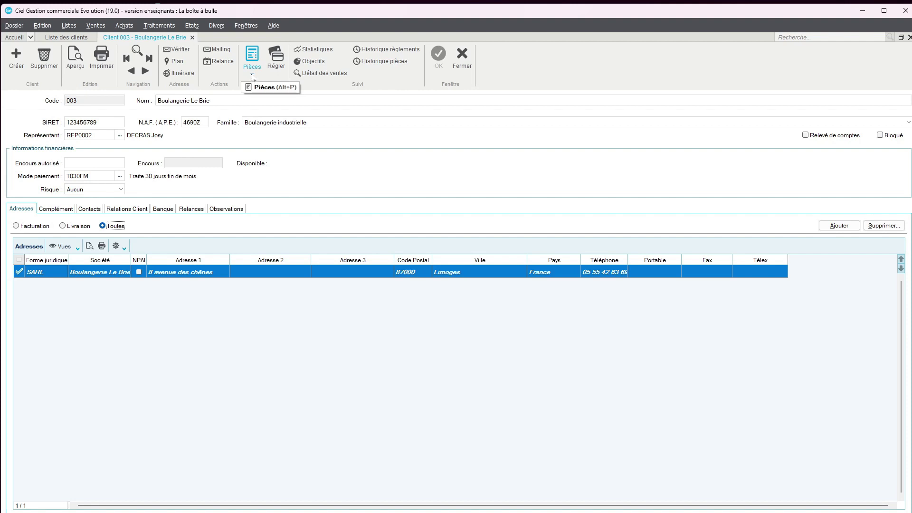
pyautogui.click(252, 76)
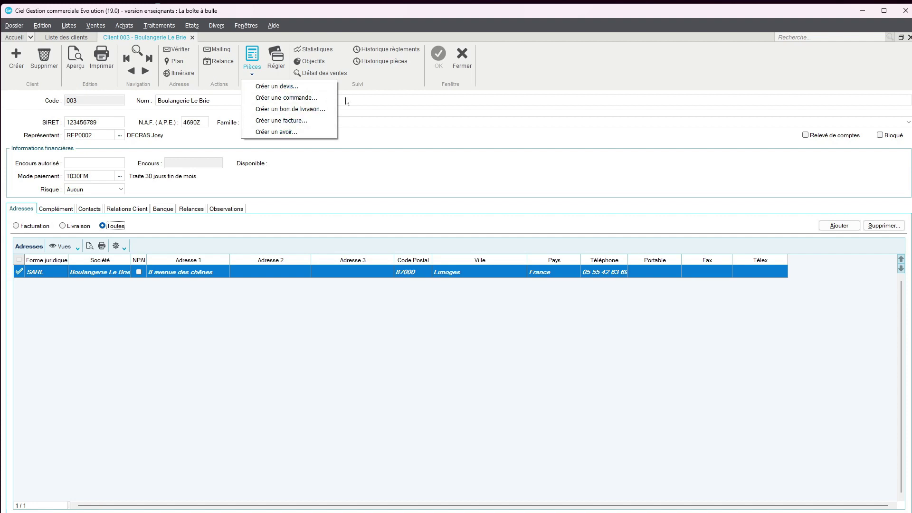
pyautogui.click(376, 157)
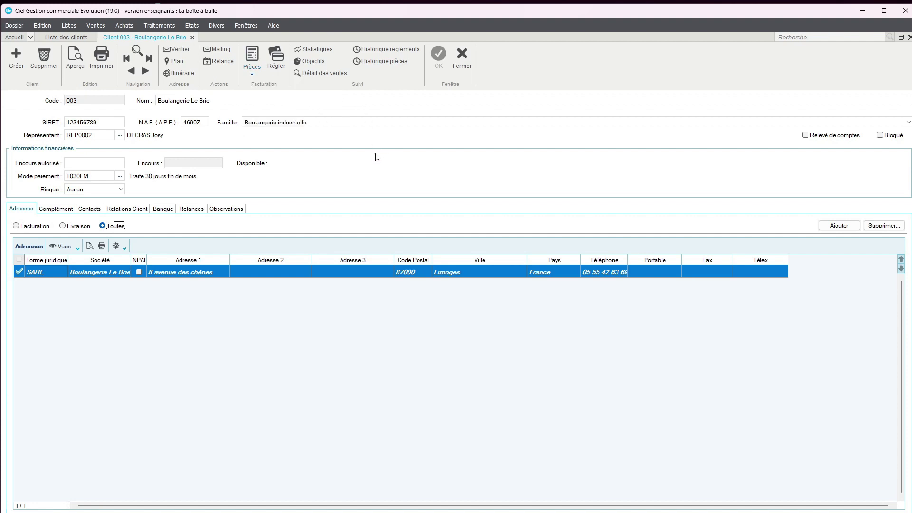
pyautogui.click(276, 69)
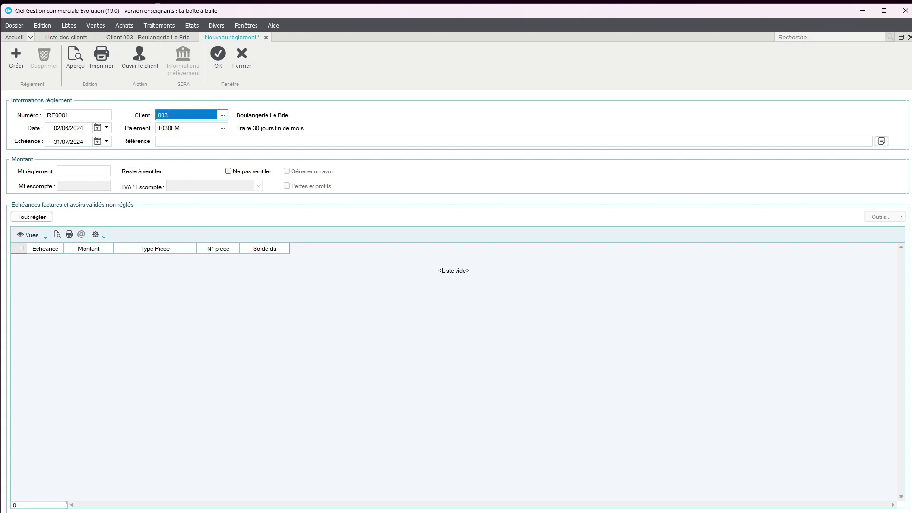
pyautogui.click(76, 172)
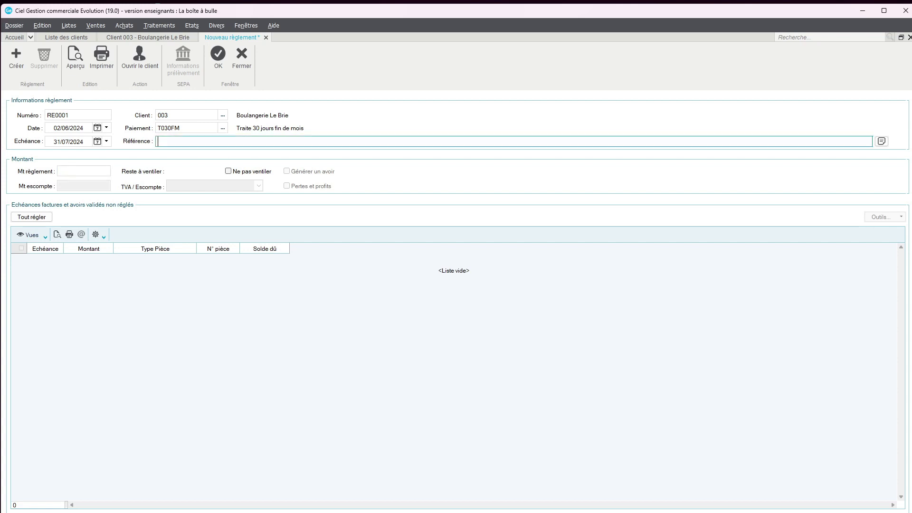
pyautogui.click(241, 64)
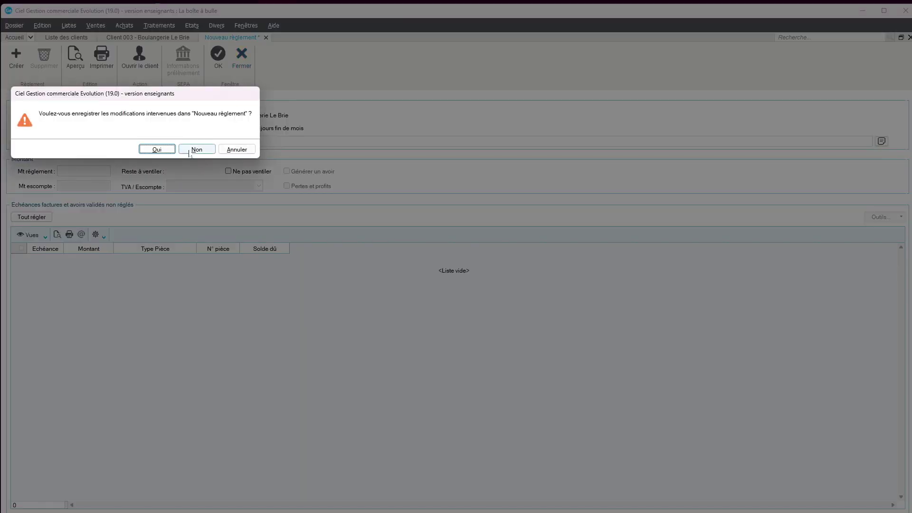
pyautogui.click(196, 150)
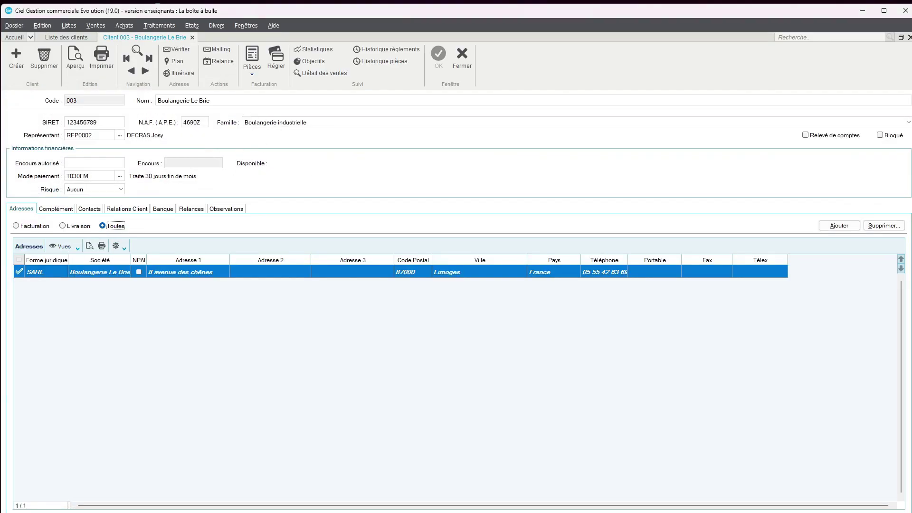